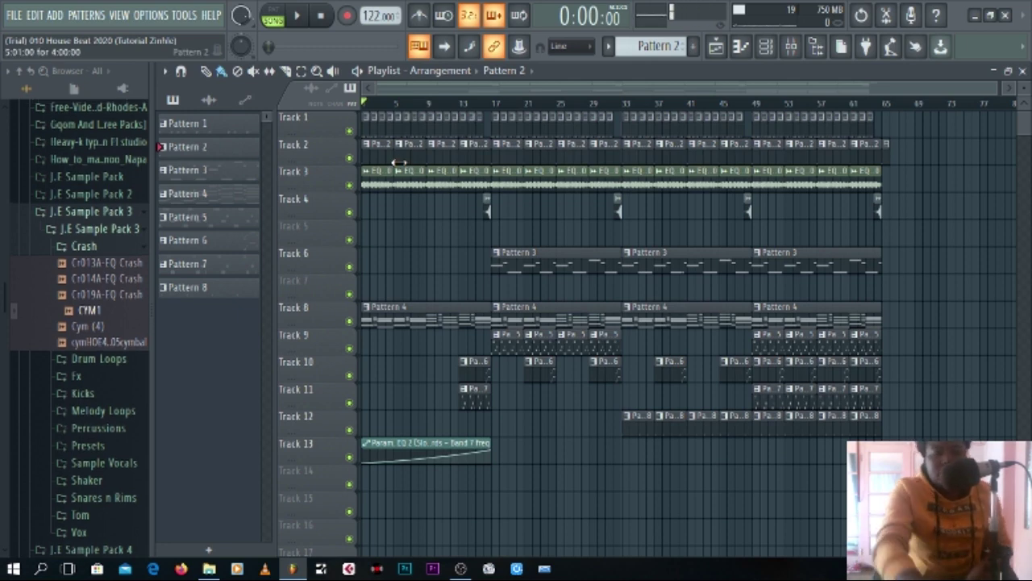
Make Pattern 1 current, then play the arrangement from bar 33 and stop it
left_click(204, 129)
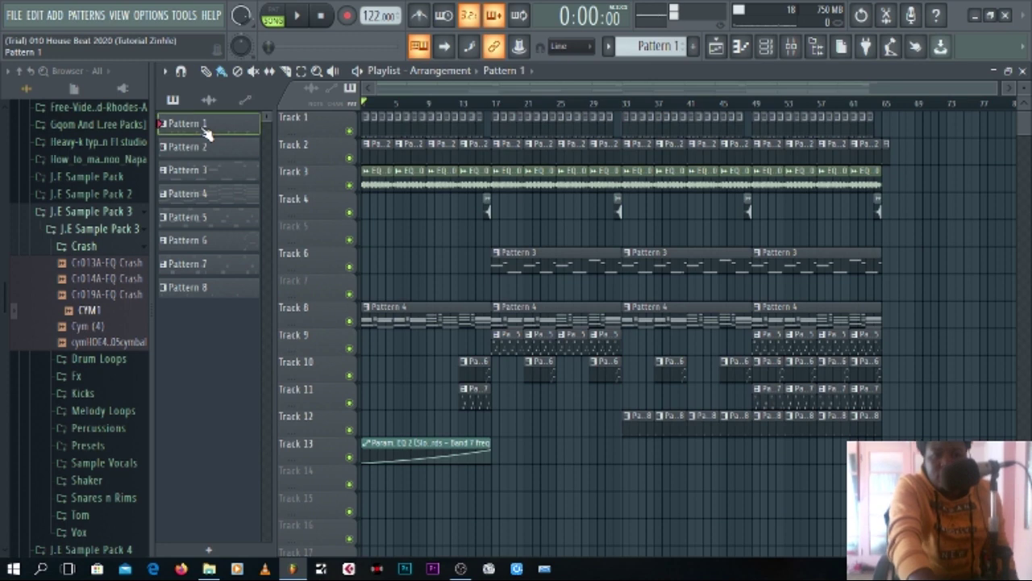
left_click(496, 106)
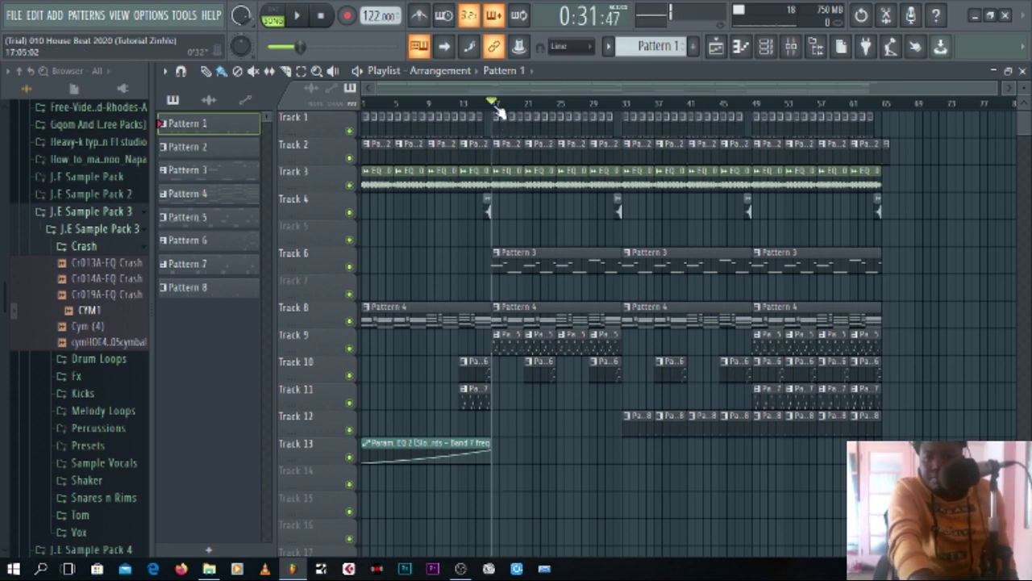
left_click(627, 107)
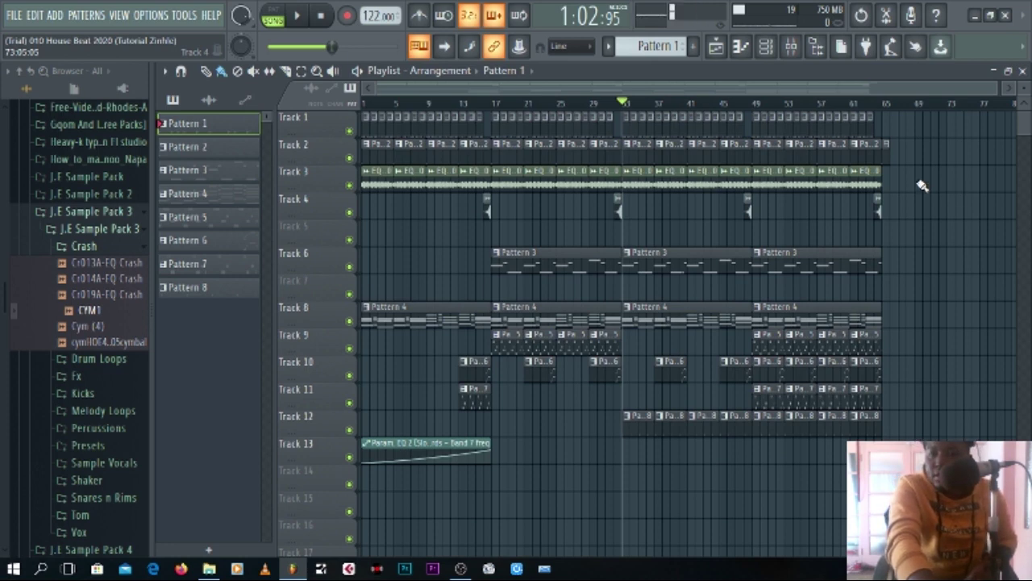
left_click(300, 17)
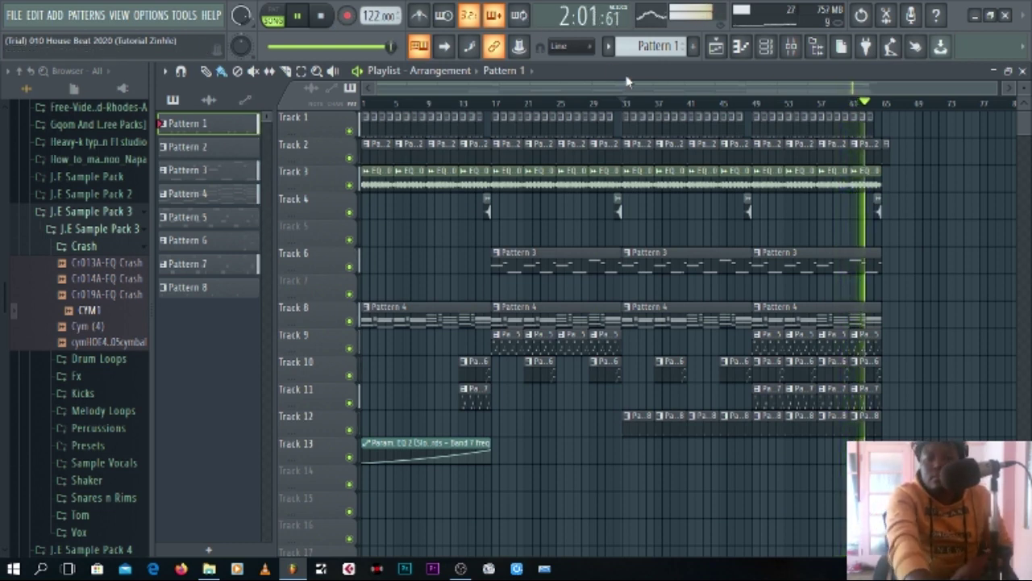
left_click(324, 21)
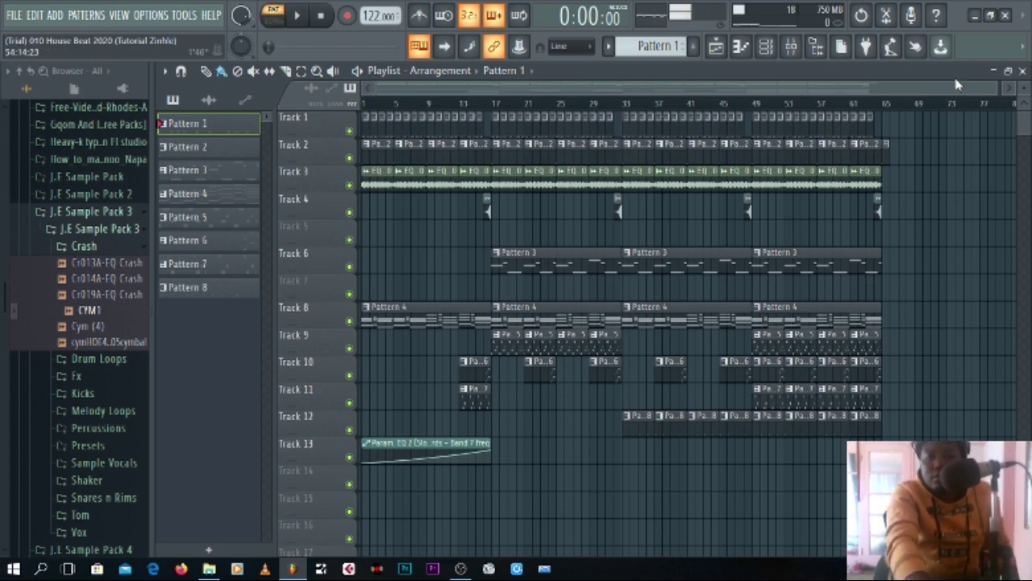
Solo the Kick channel in the Channel rack and audition it alone
left_click(1022, 71)
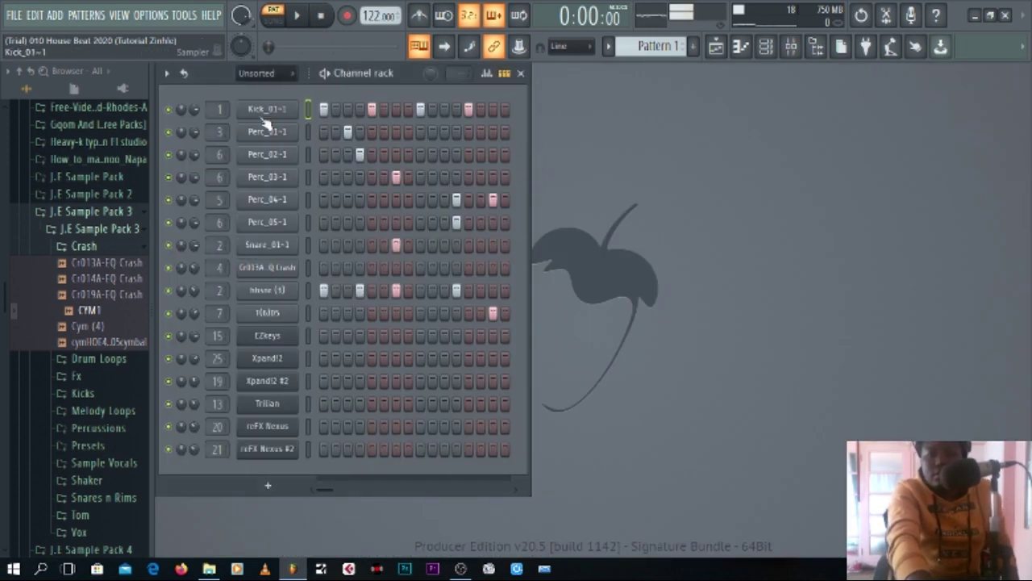
right_click(177, 113)
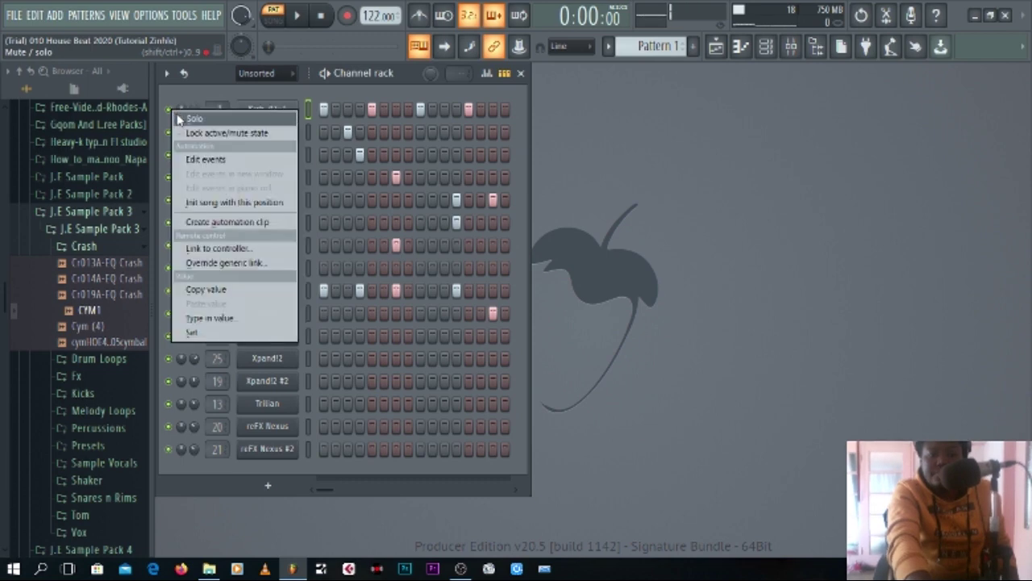
left_click(181, 113)
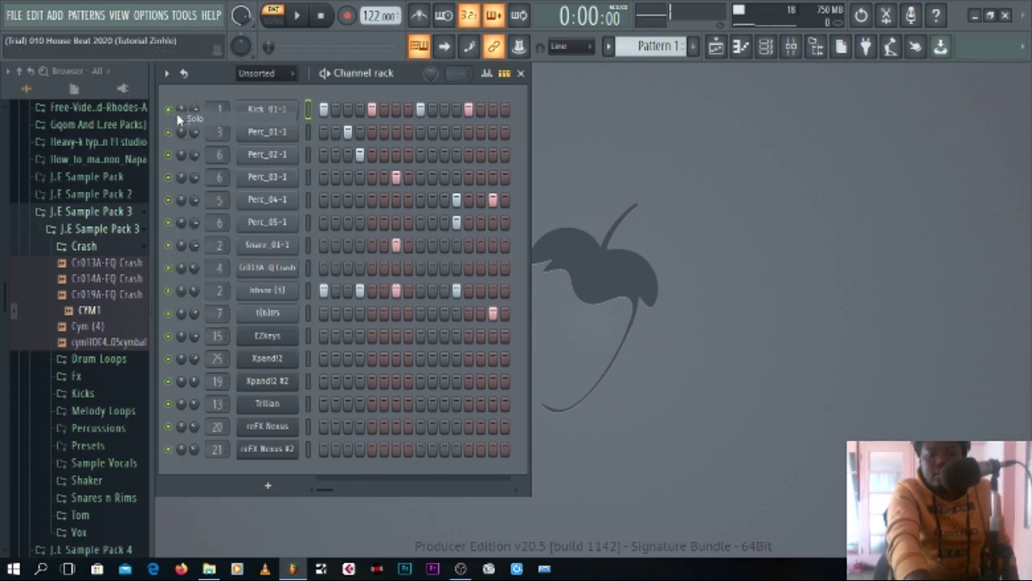
left_click(299, 19)
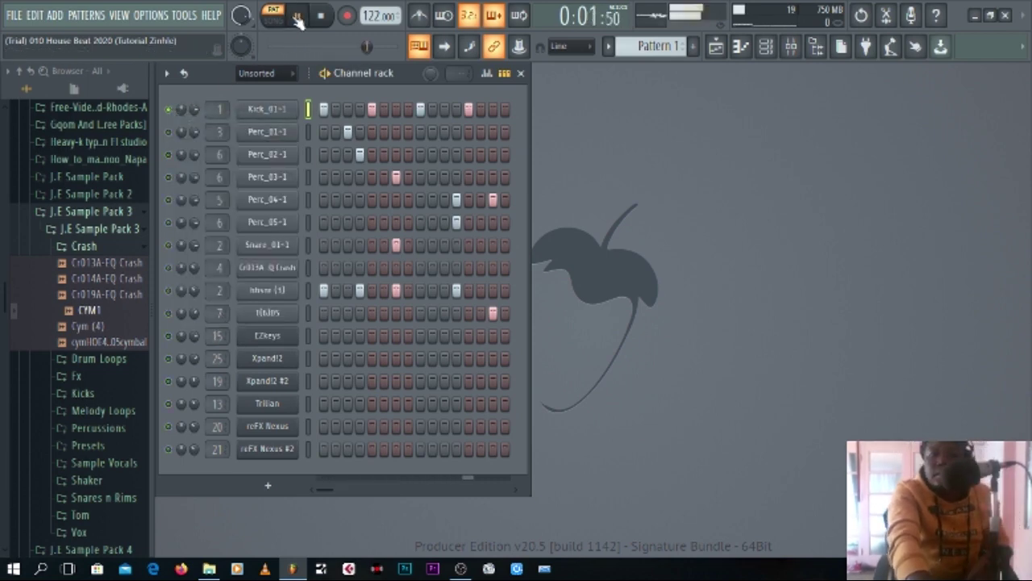
left_click(322, 18)
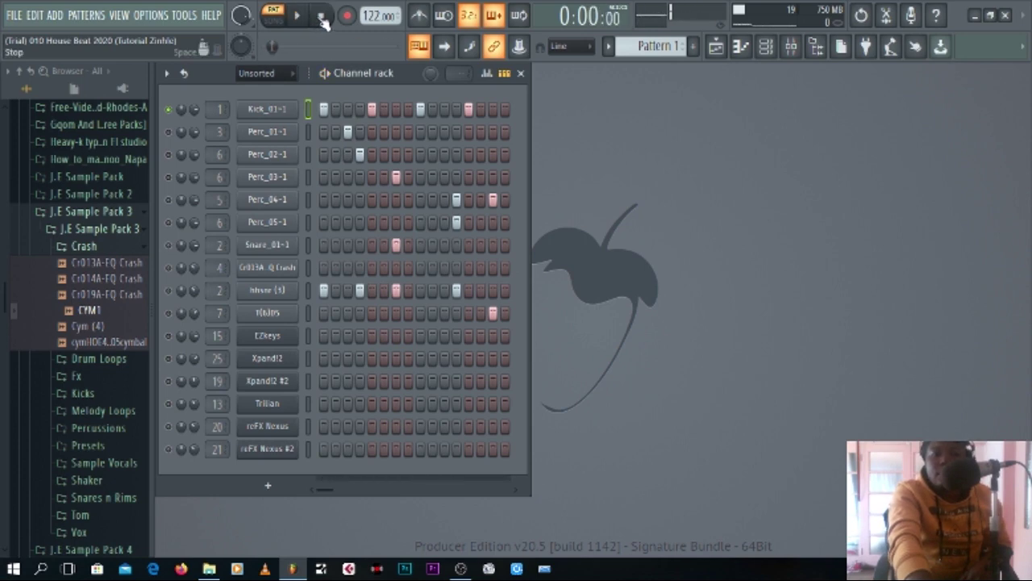
Unmute two more percussion channels and play the drum pattern
left_click(168, 154)
left_click(168, 199)
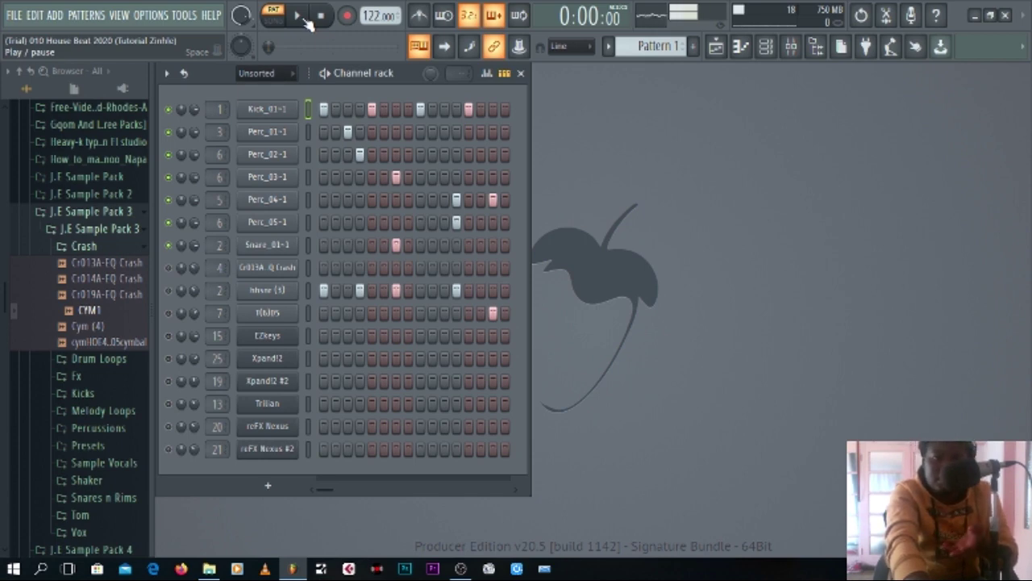
left_click(306, 20)
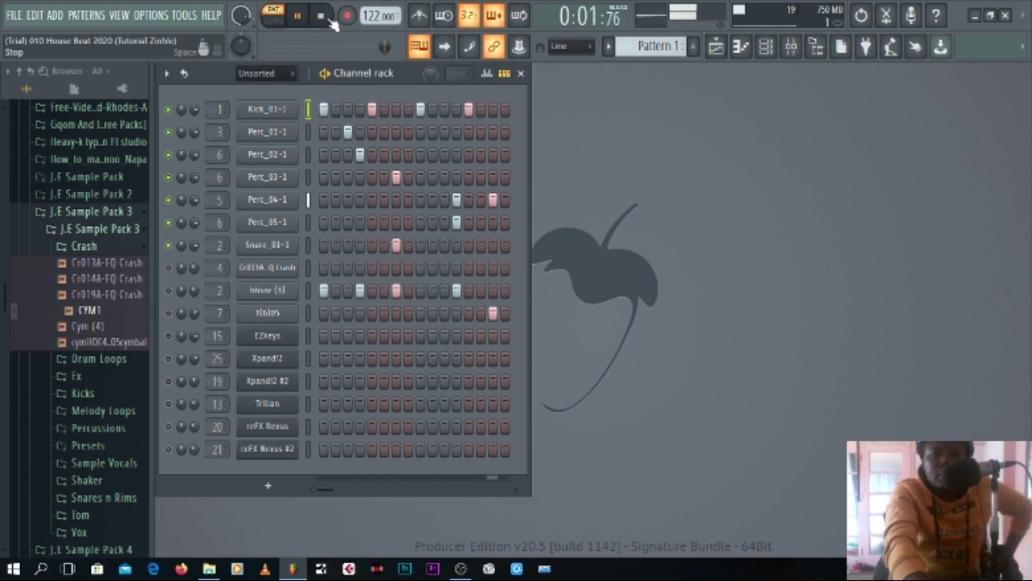
Unmute the ninth and tenth channels, auditioning the drum pattern as each joins
left_click(322, 18)
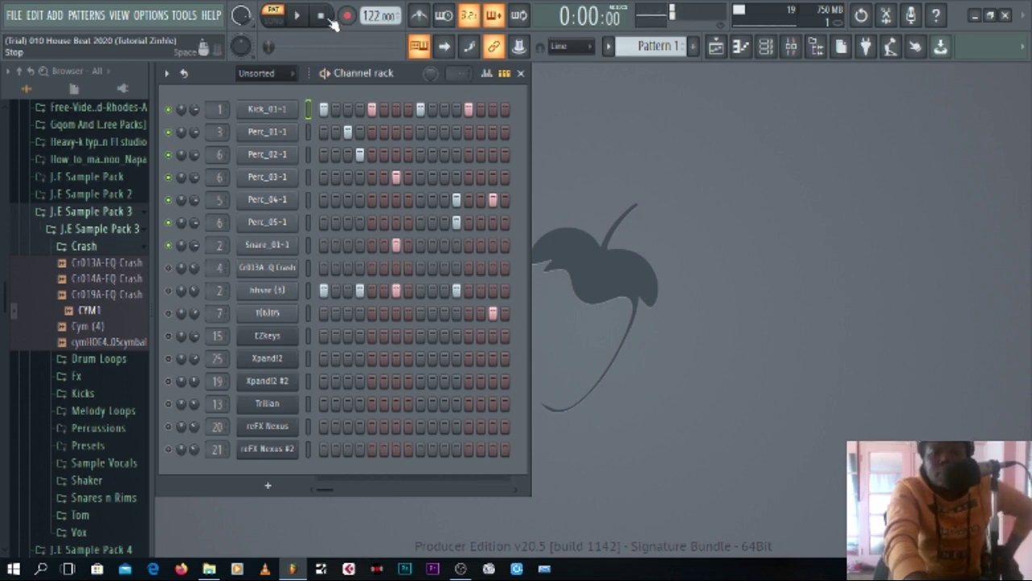
left_click(169, 290)
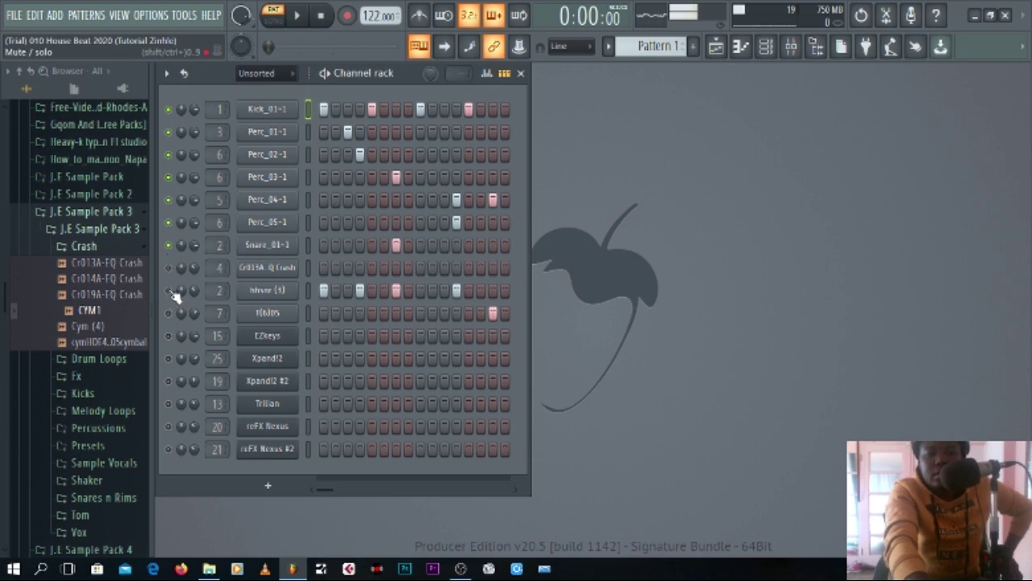
left_click(298, 17)
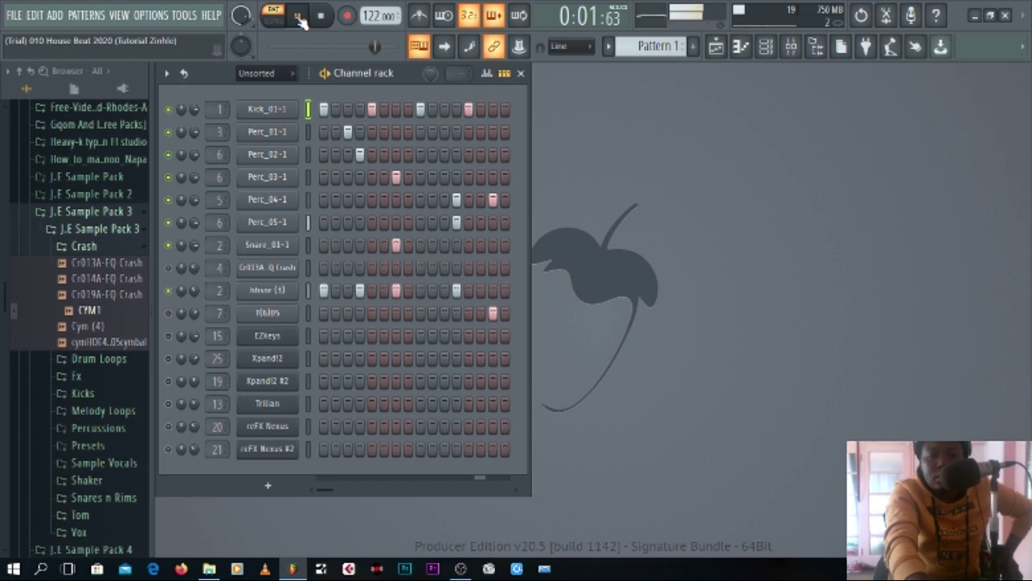
left_click(170, 313)
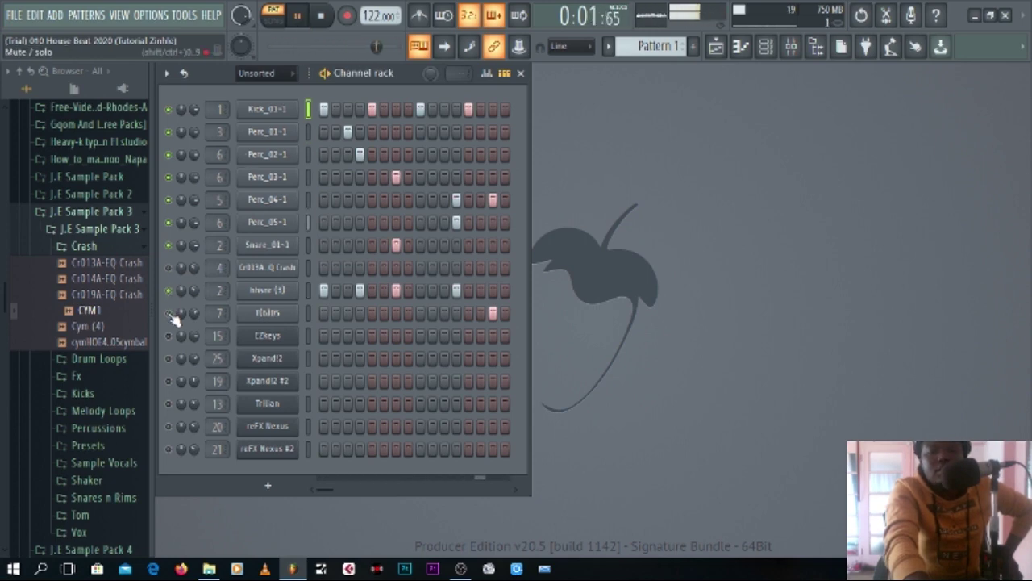
key("space")
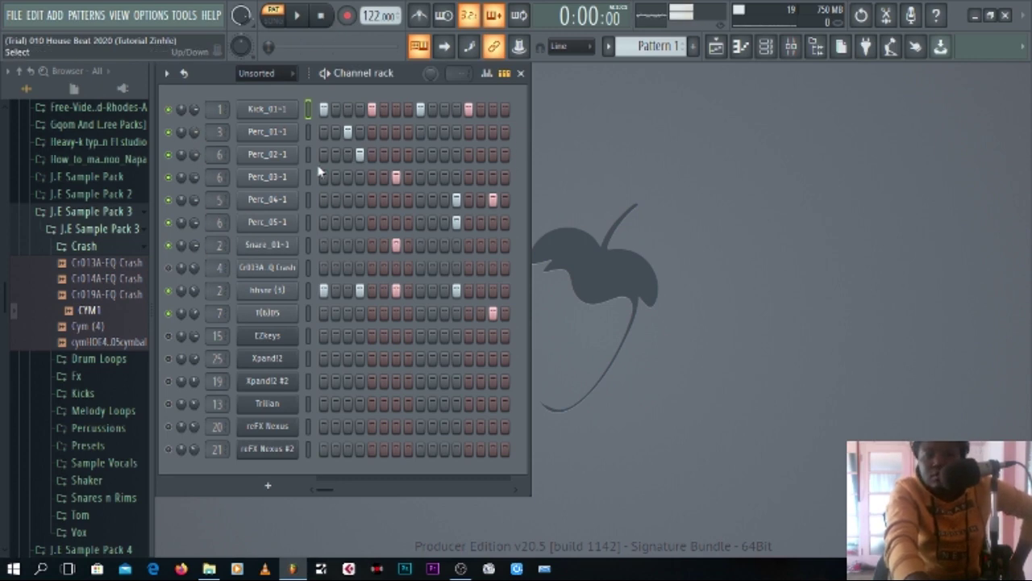
left_click(298, 15)
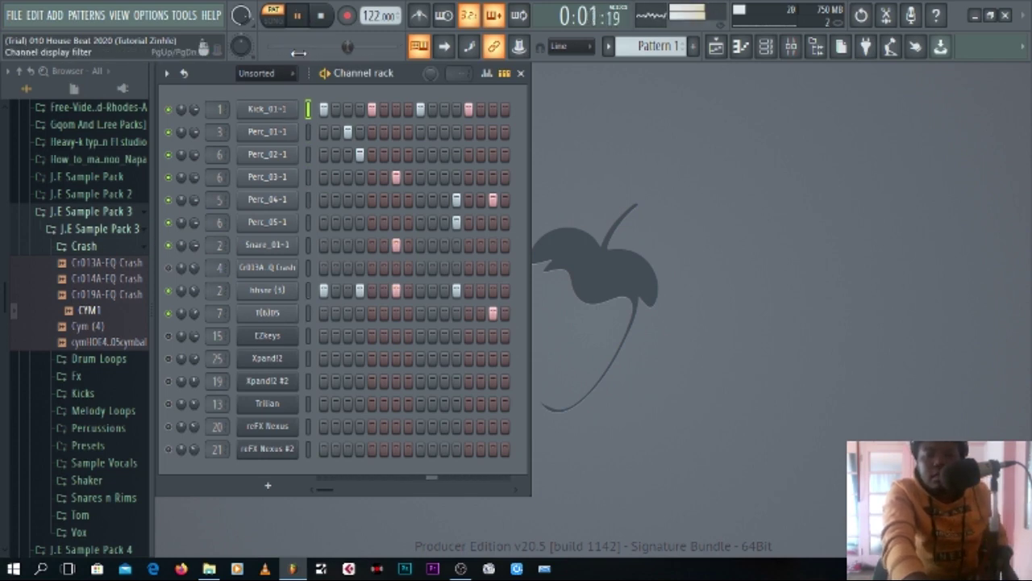
key("space")
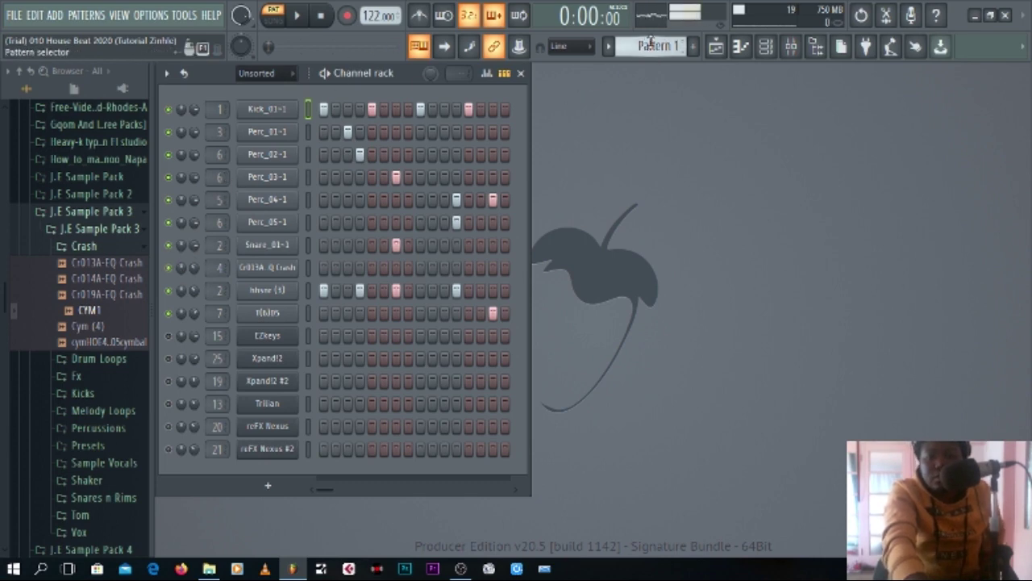
Switch to Pattern 2, audition it, and solo the tenth channel
scroll(657, 46, "down", 1)
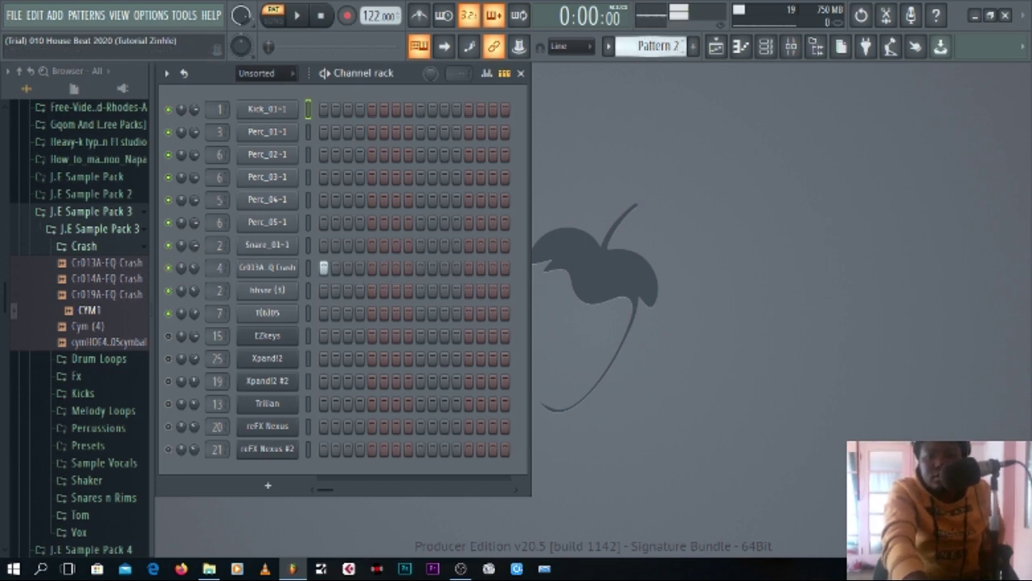
left_click(297, 15)
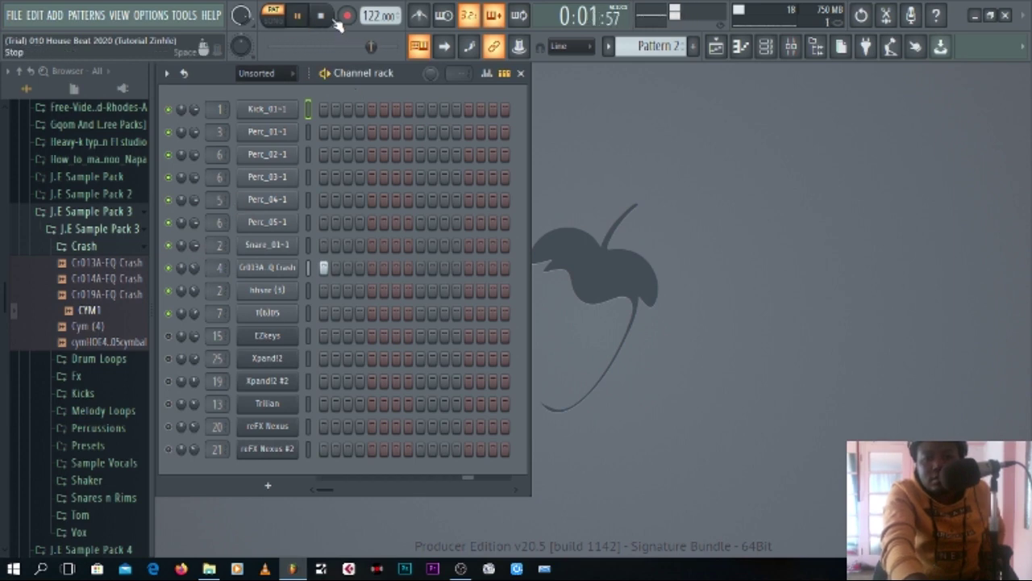
left_click(321, 16)
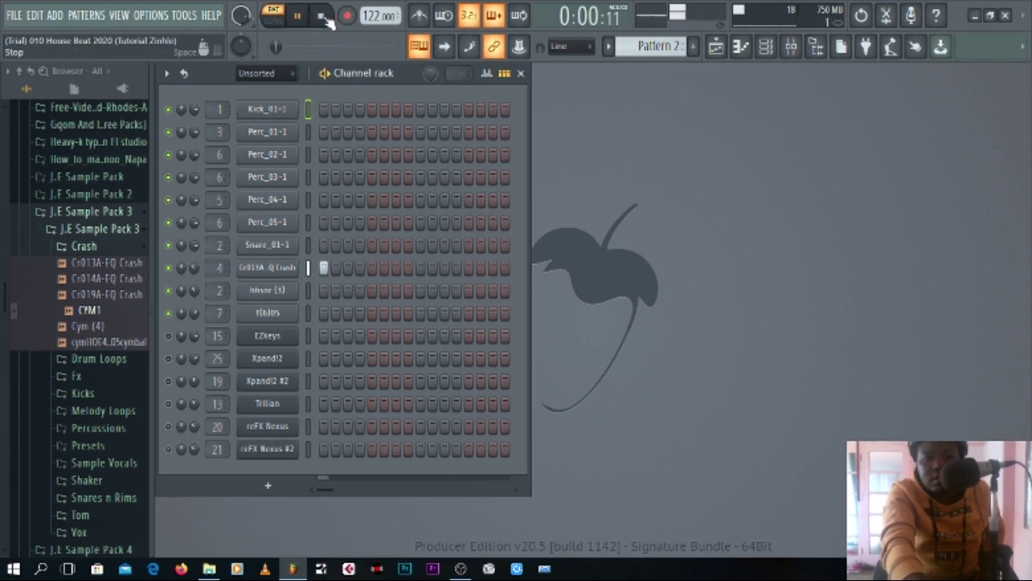
right_click(169, 313)
left_click(212, 322)
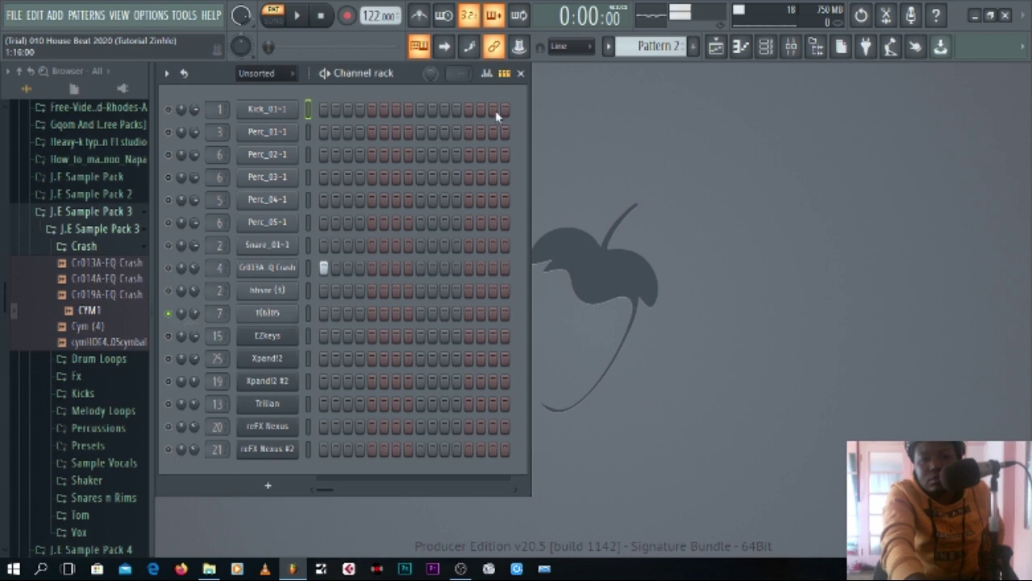
Move to Pattern 3, unsolo the tenth channel, and open the Trilian bass instrument
scroll(657, 46, "down", 1)
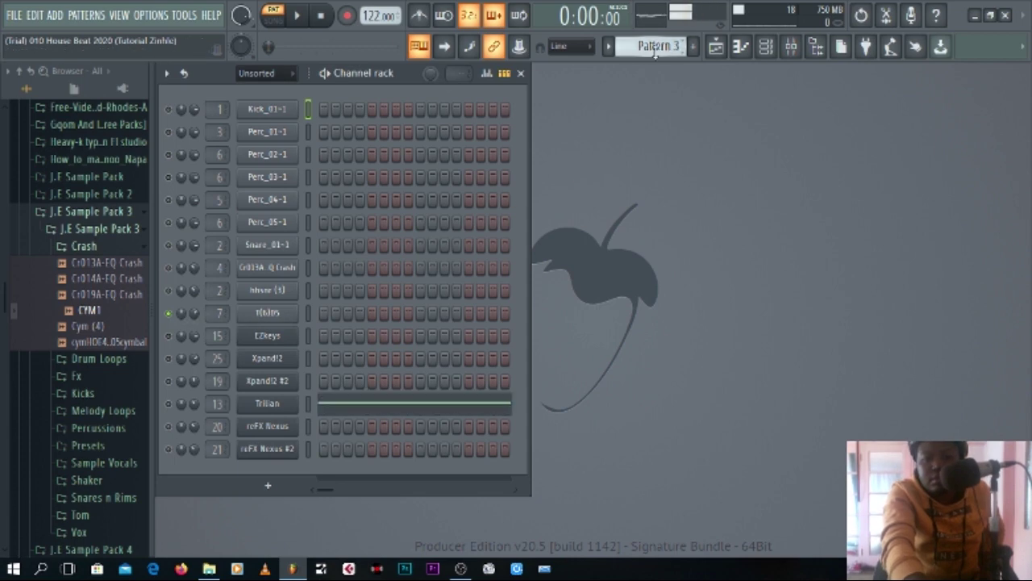
right_click(169, 314)
left_click(187, 320)
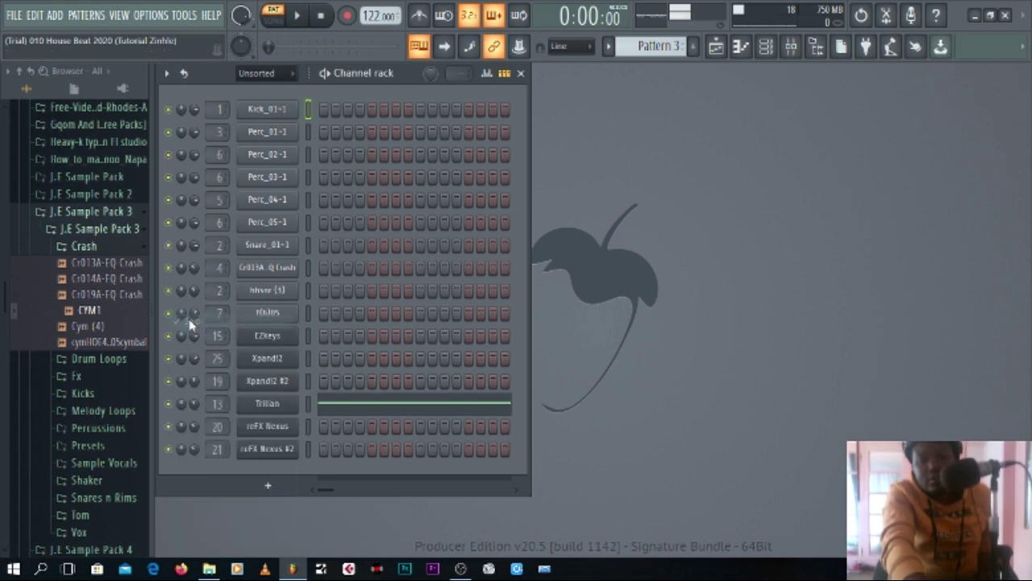
left_click(270, 405)
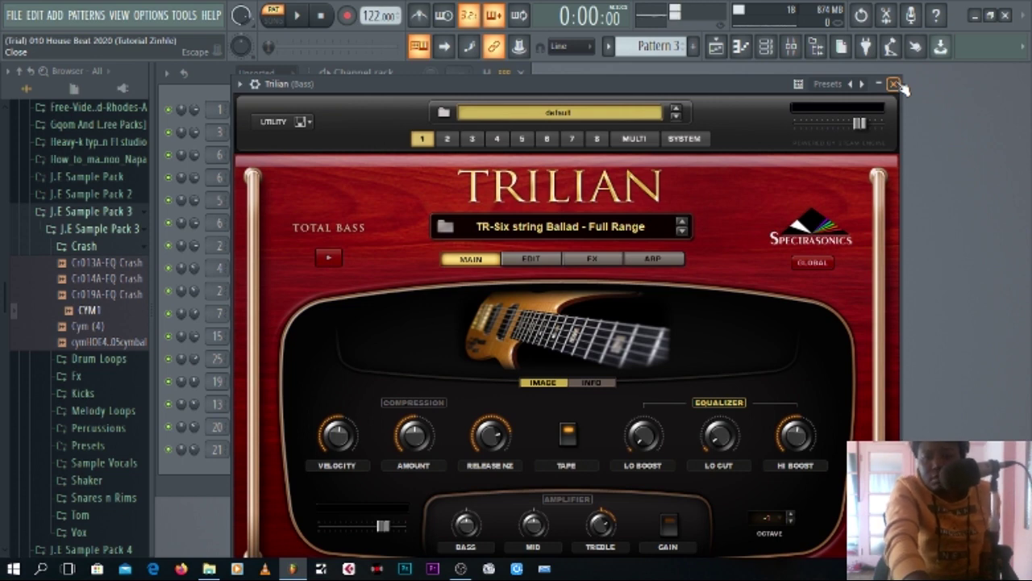
Close the Trilian window and play Pattern 3's bass line
left_click(894, 84)
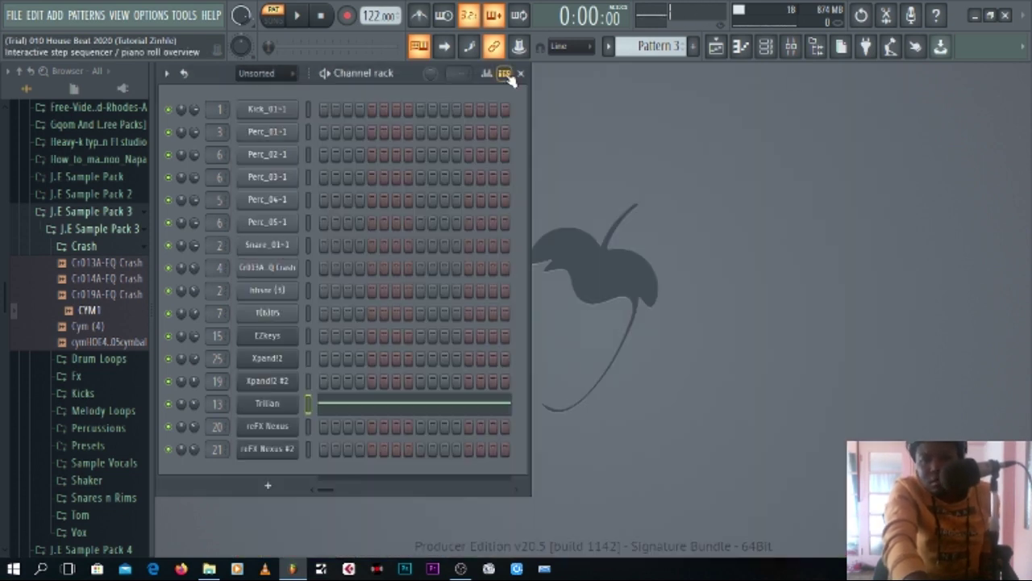
left_click(305, 18)
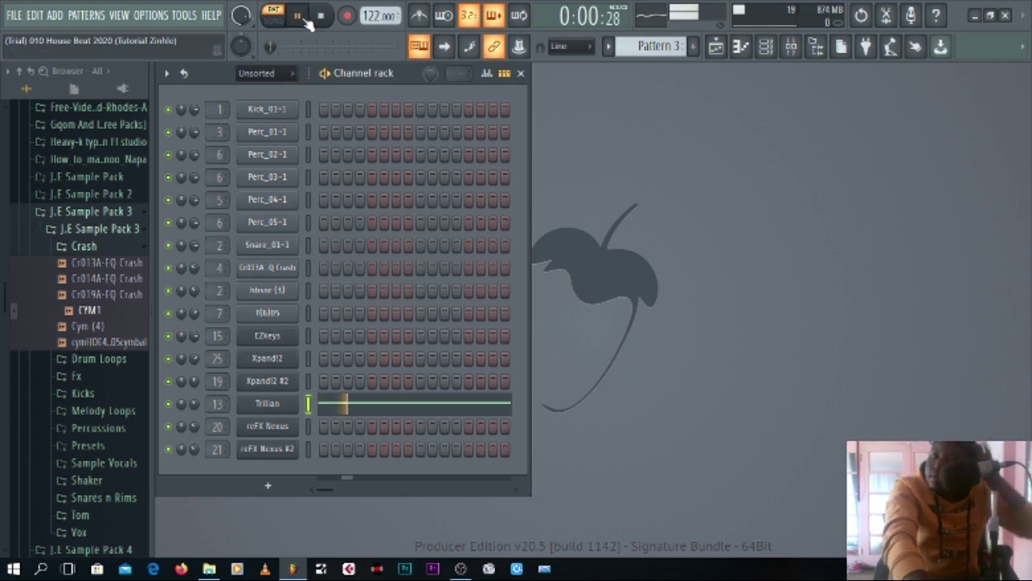
left_click(421, 406)
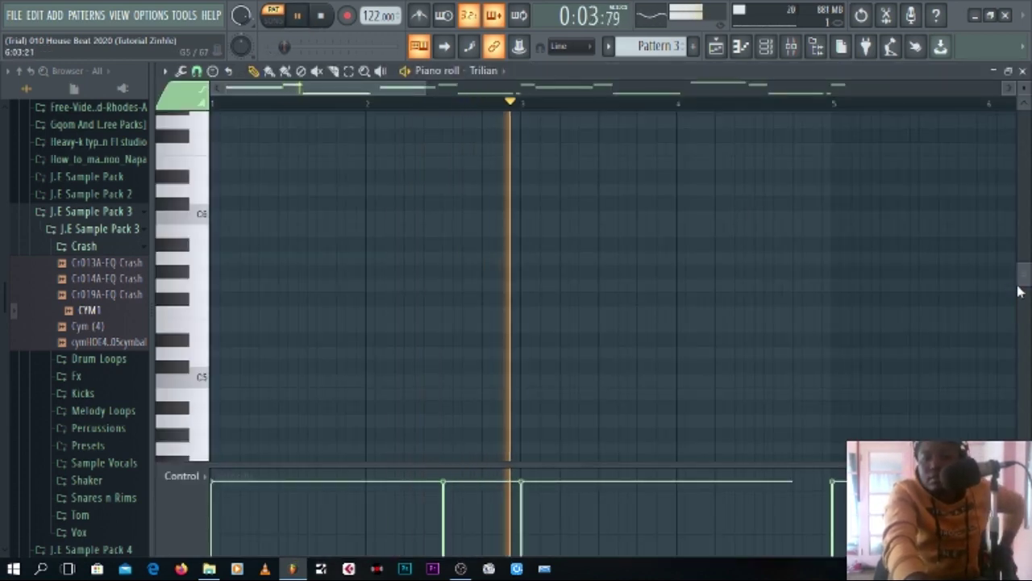
scroll(1020, 292, "down", 4)
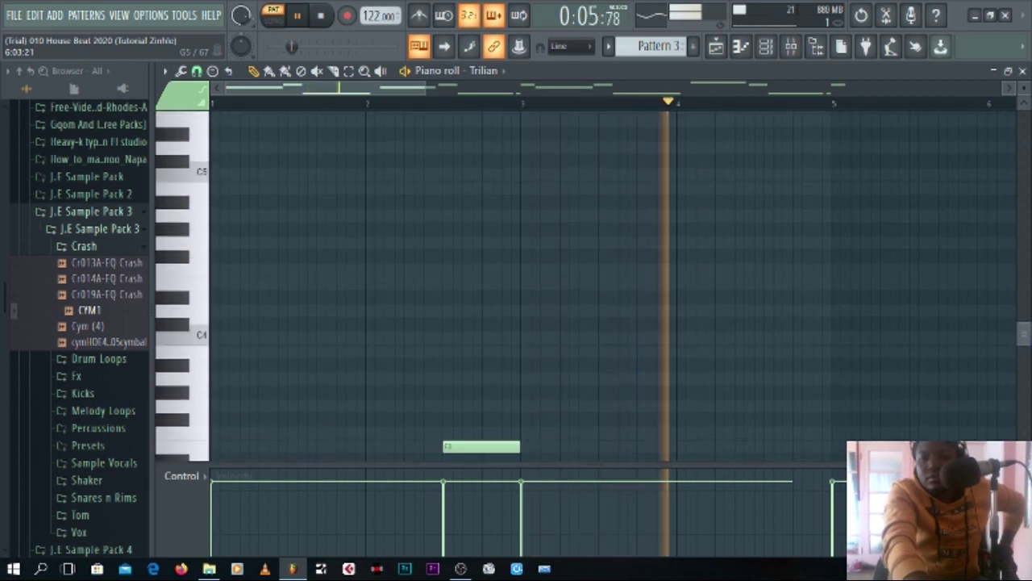
scroll(1020, 338, "down", 6)
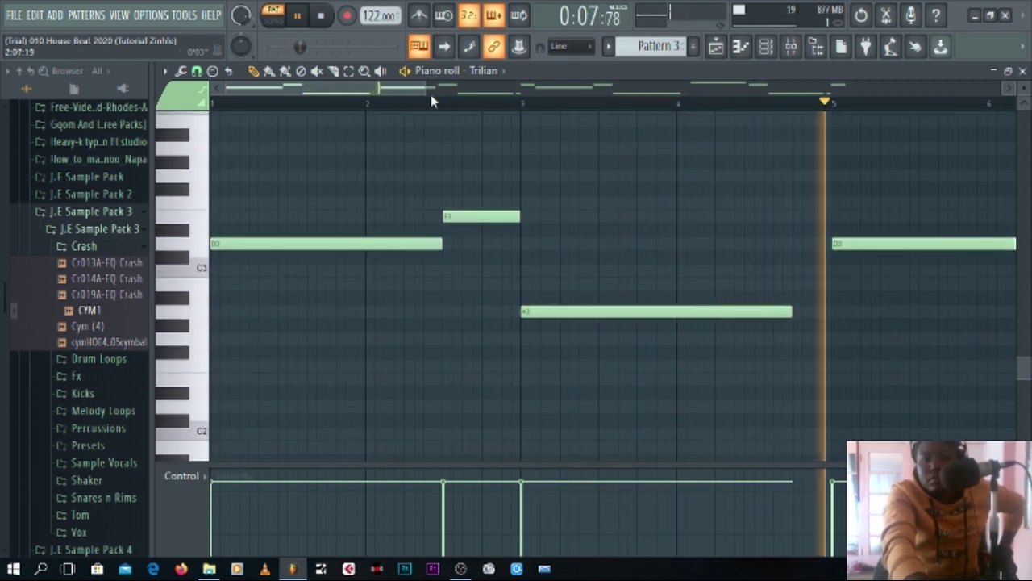
left_click_drag(431, 95, 789, 121)
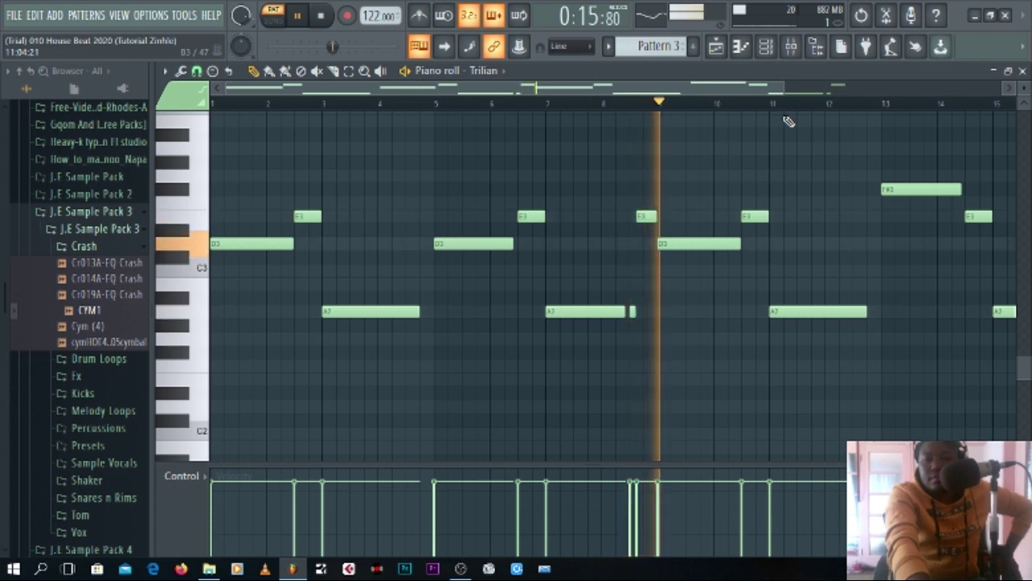
left_click_drag(787, 85, 918, 88)
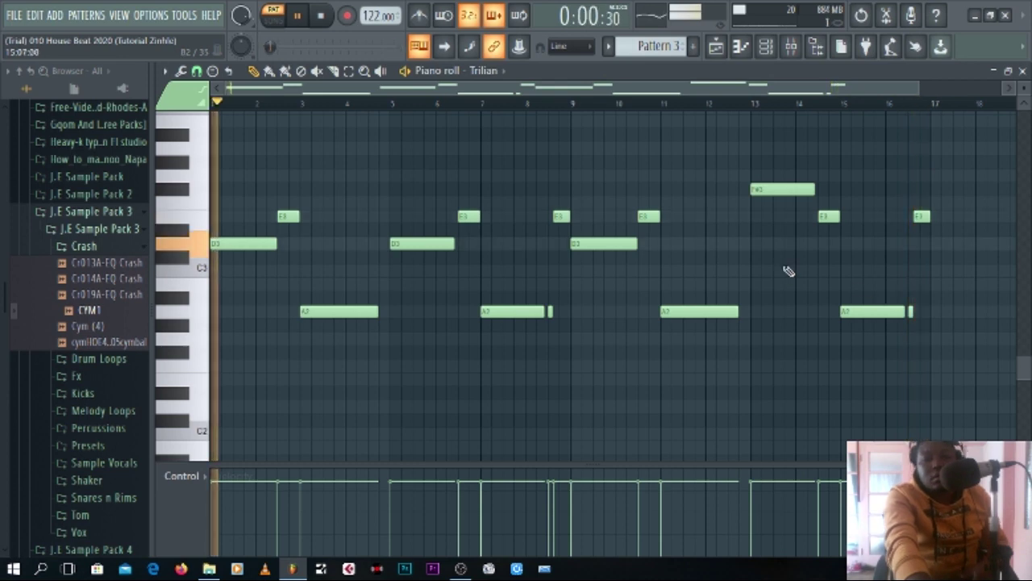
left_click(321, 16)
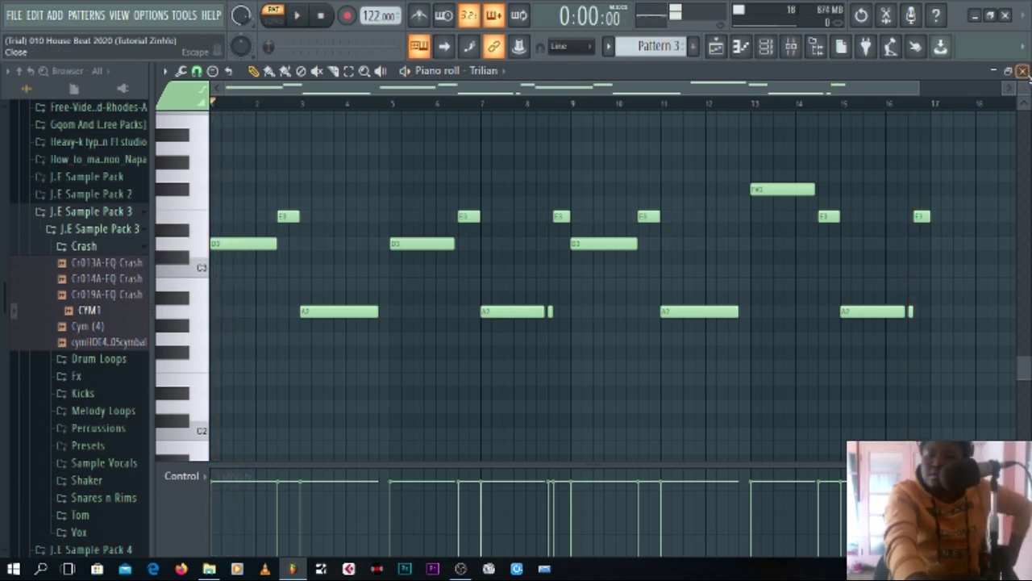
left_click(1023, 71)
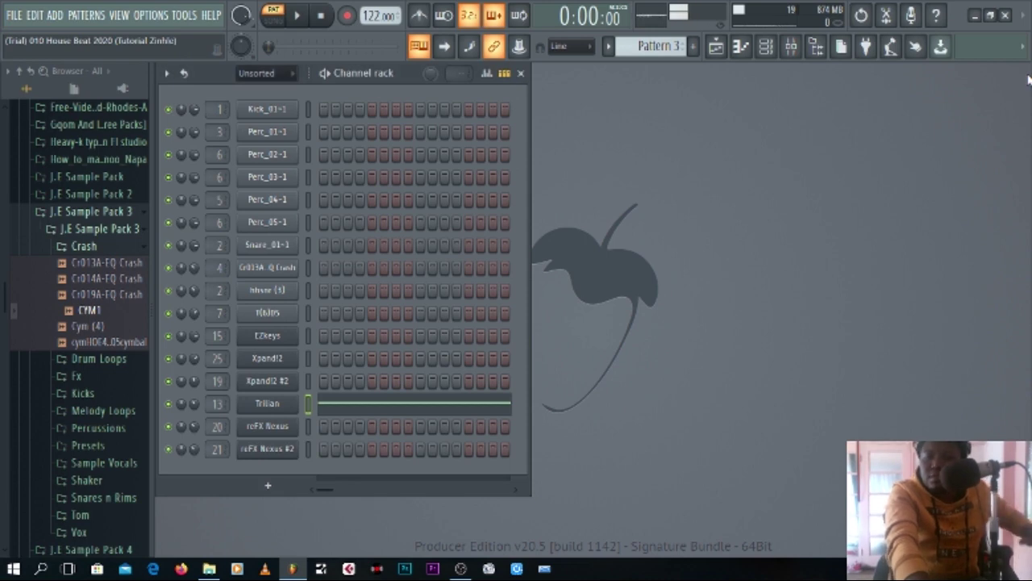
left_click(791, 46)
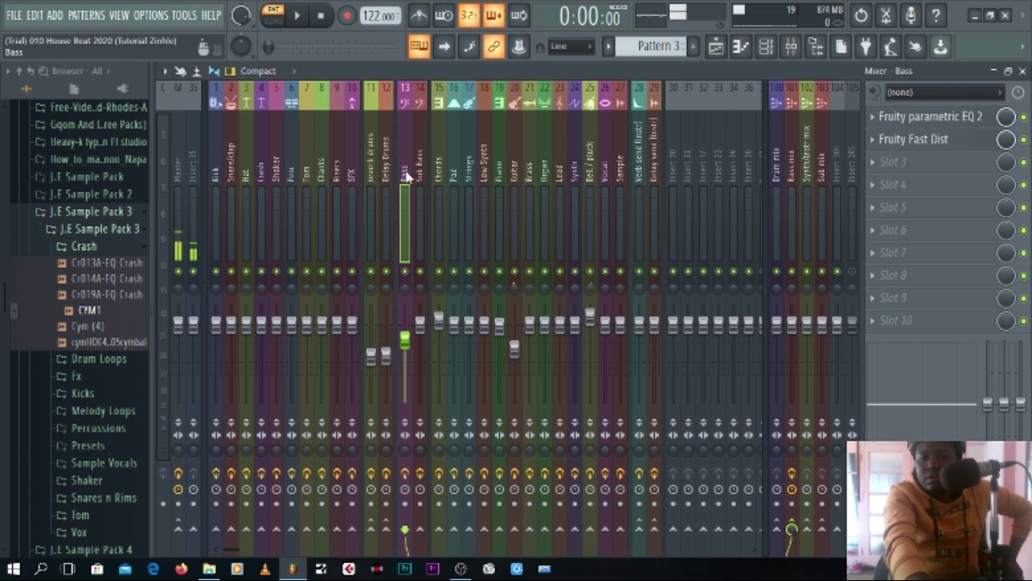
left_click(903, 142)
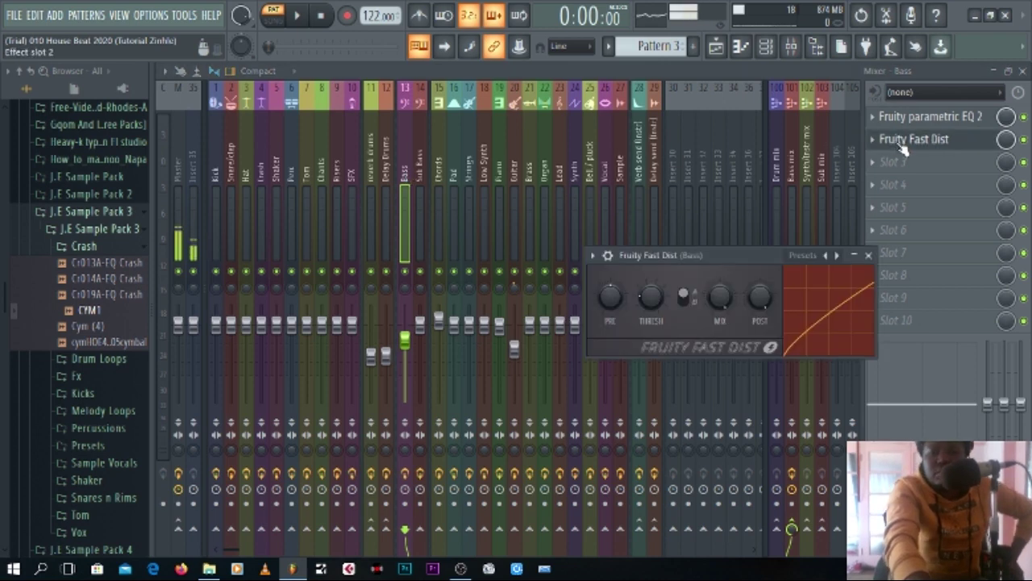
left_click_drag(736, 255, 609, 182)
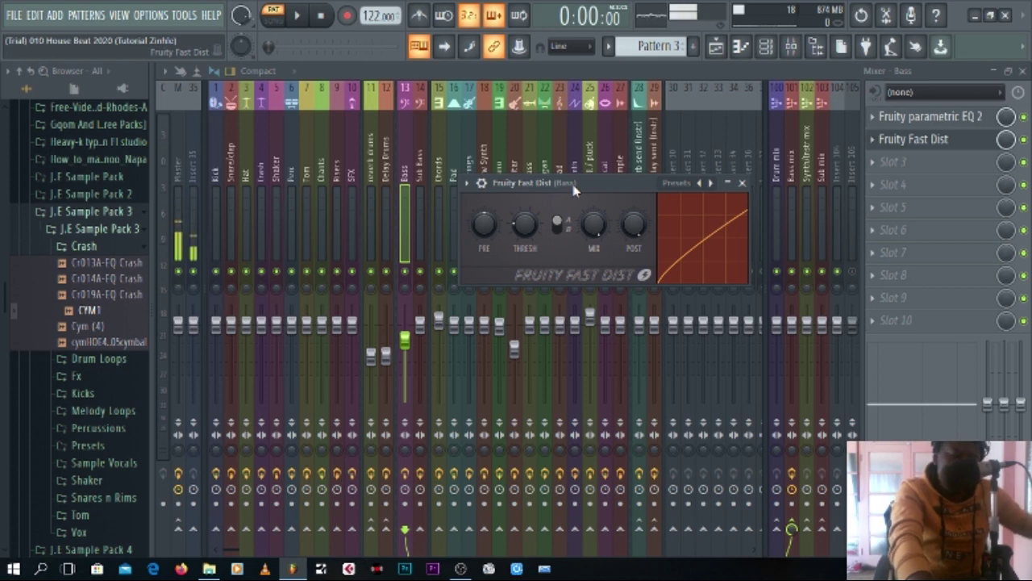
left_click(744, 184)
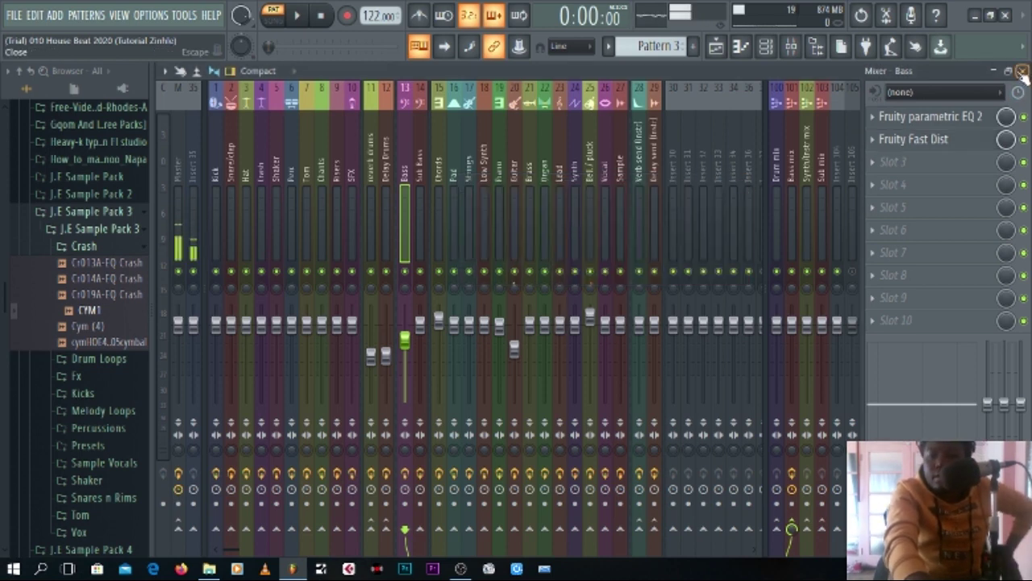
left_click(1022, 71)
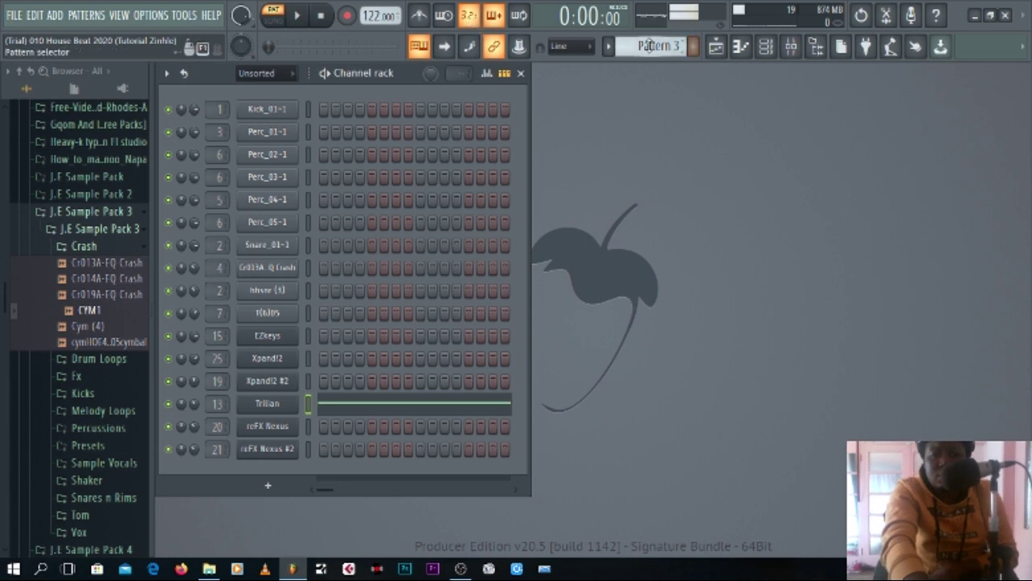
Switch the pattern selector to Pattern 4 and audition it
scroll(658, 46, "down", 1)
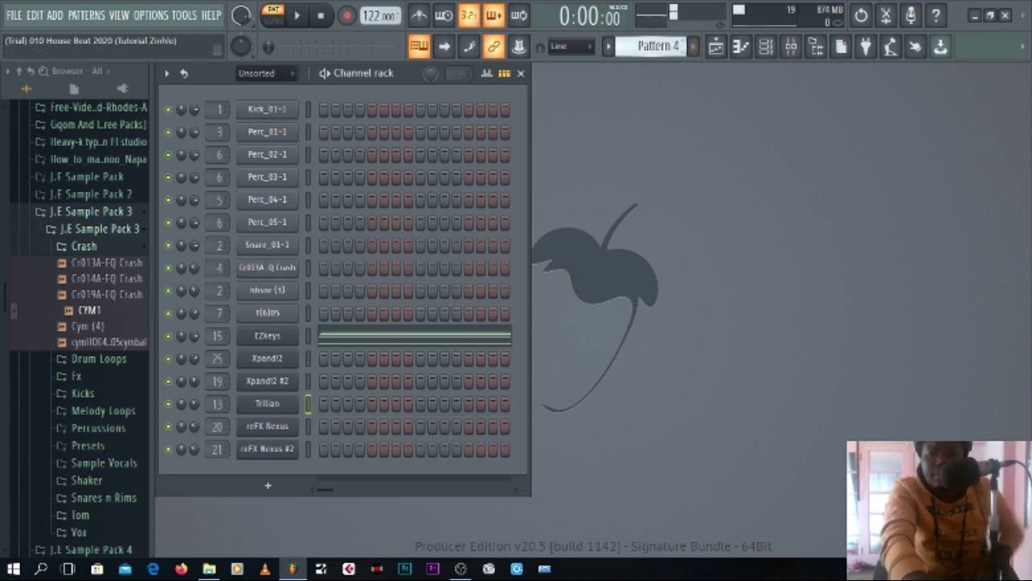
left_click(303, 18)
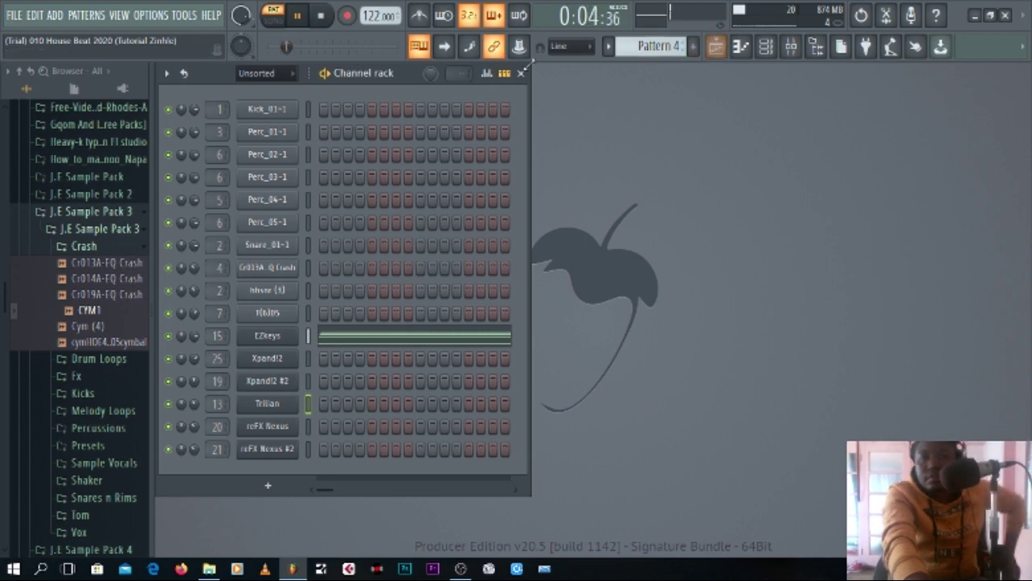
left_click(325, 16)
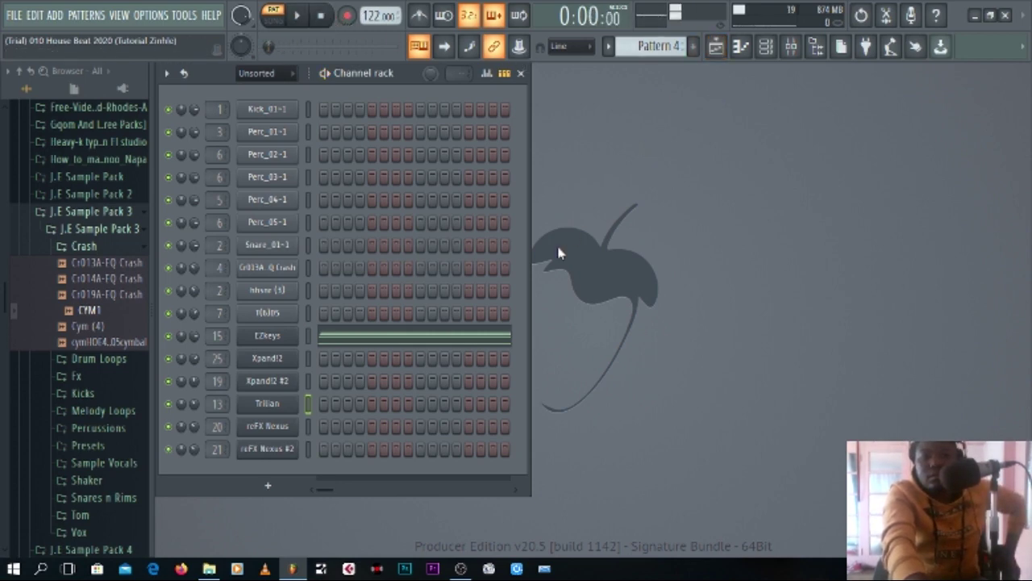
Play the song from bar 33 in the Playlist, then stop
left_click(716, 47)
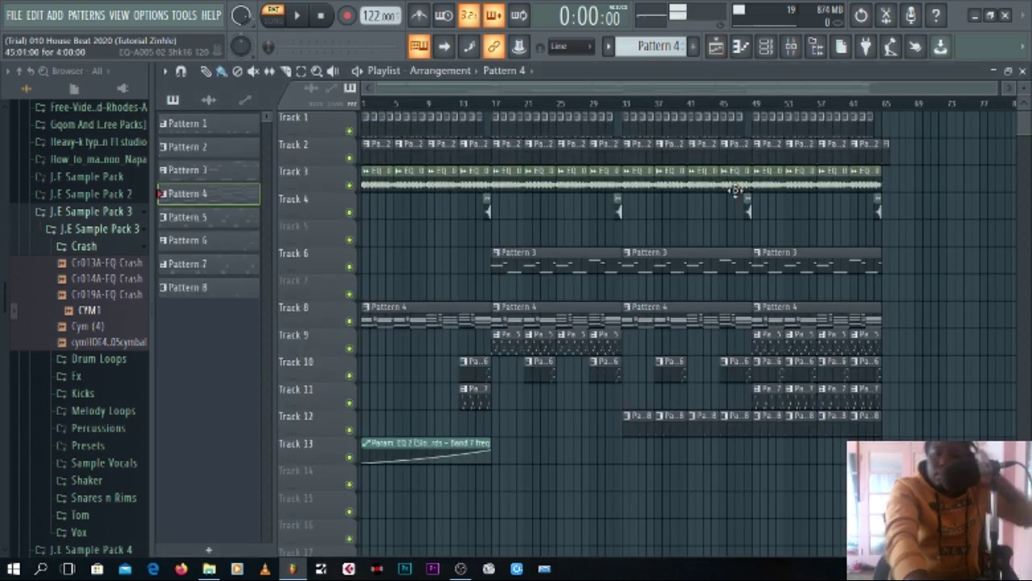
left_click(625, 104)
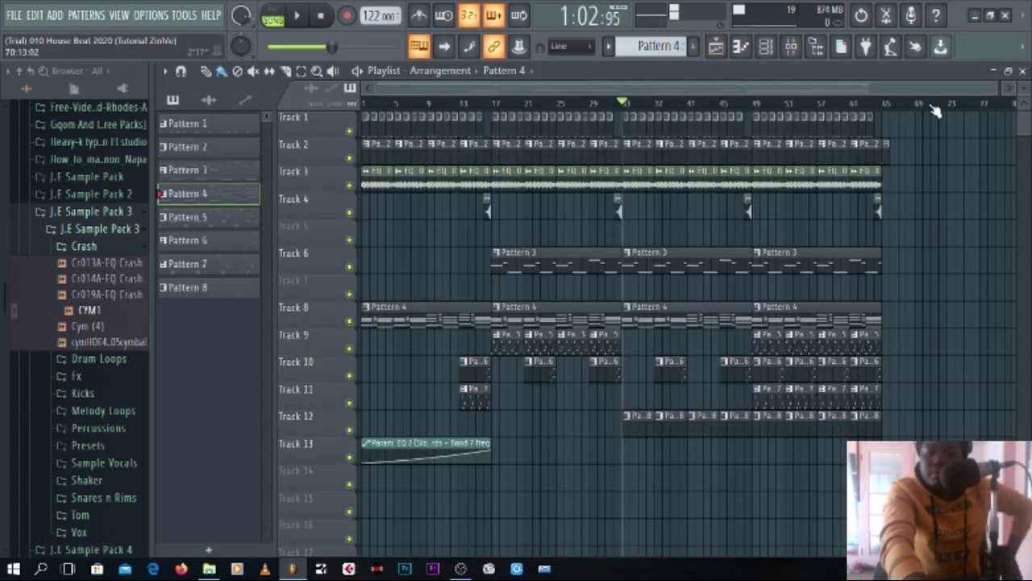
left_click(1022, 70)
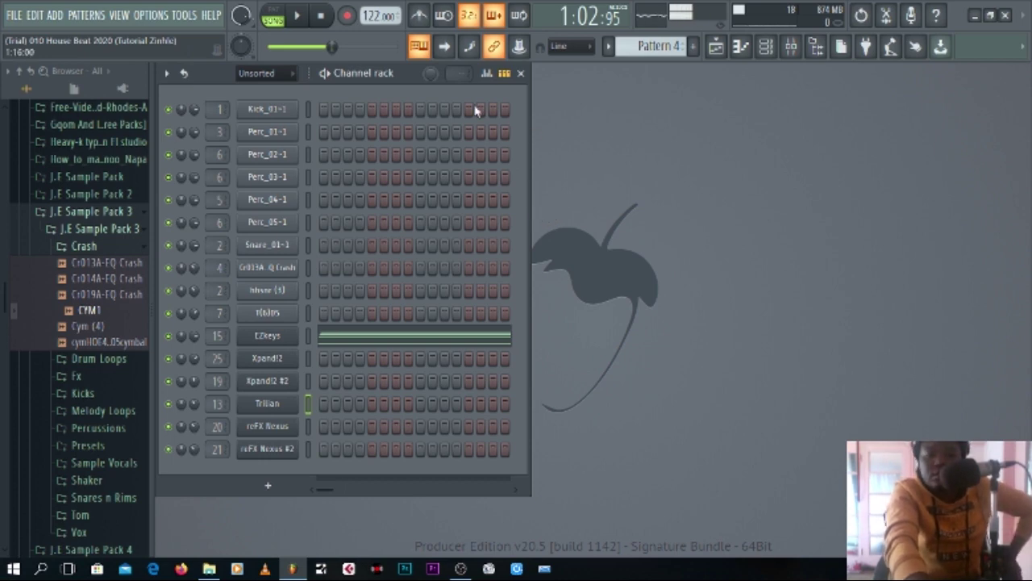
left_click(300, 16)
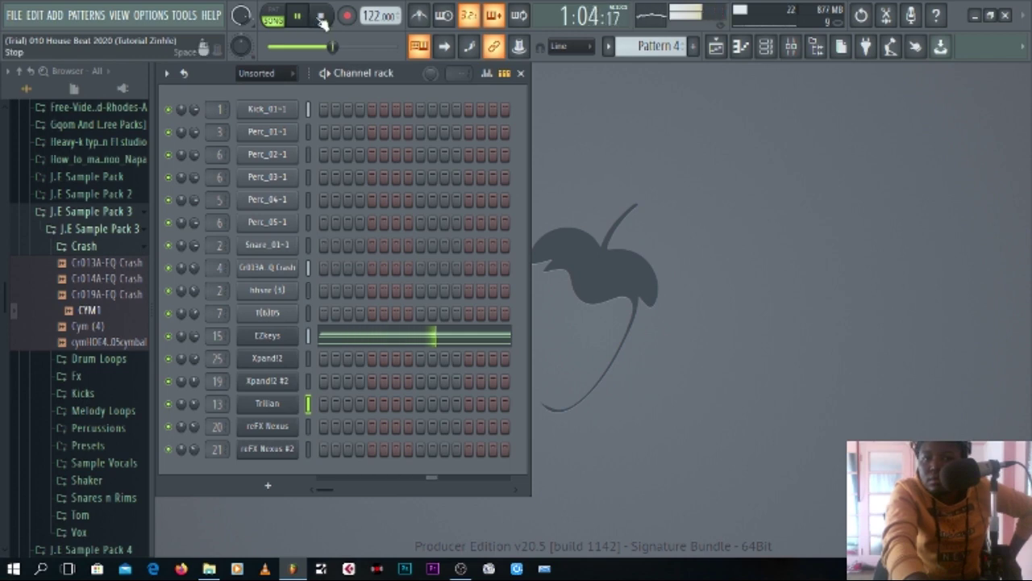
left_click(321, 16)
Return to pattern mode, play Pattern 4, and open its EZkeys notes in the Piano roll
left_click(284, 14)
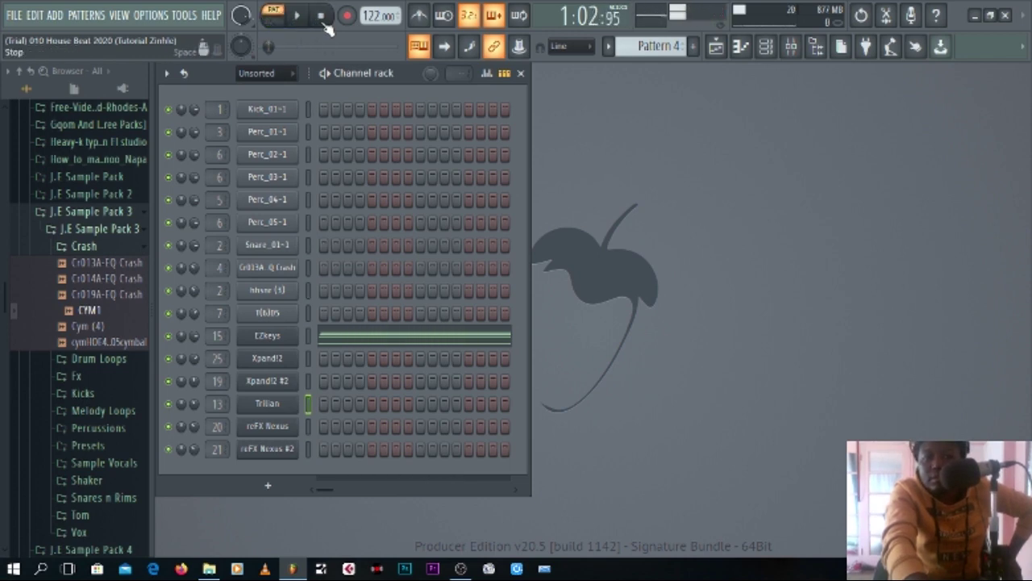
left_click(309, 18)
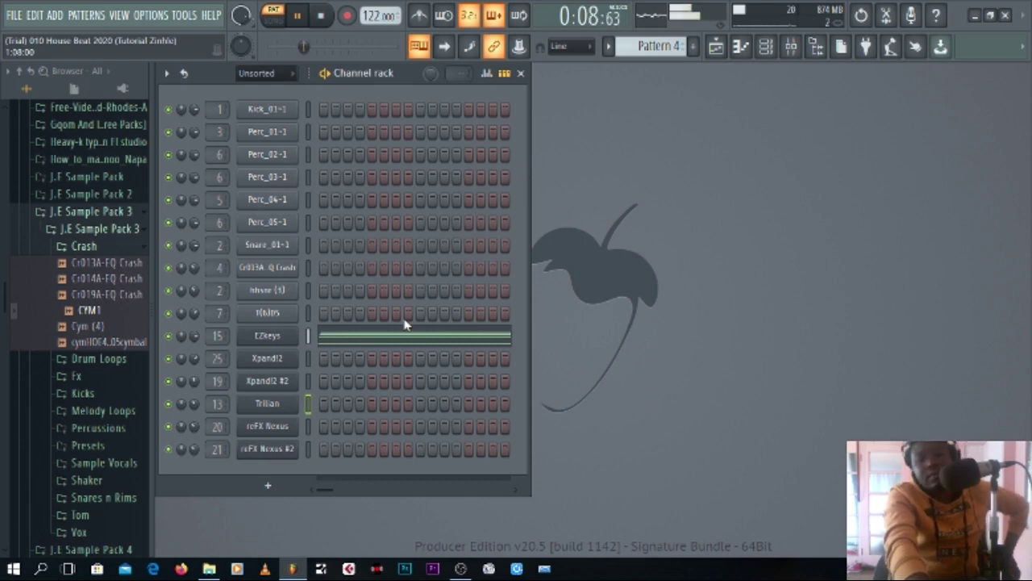
left_click(412, 337)
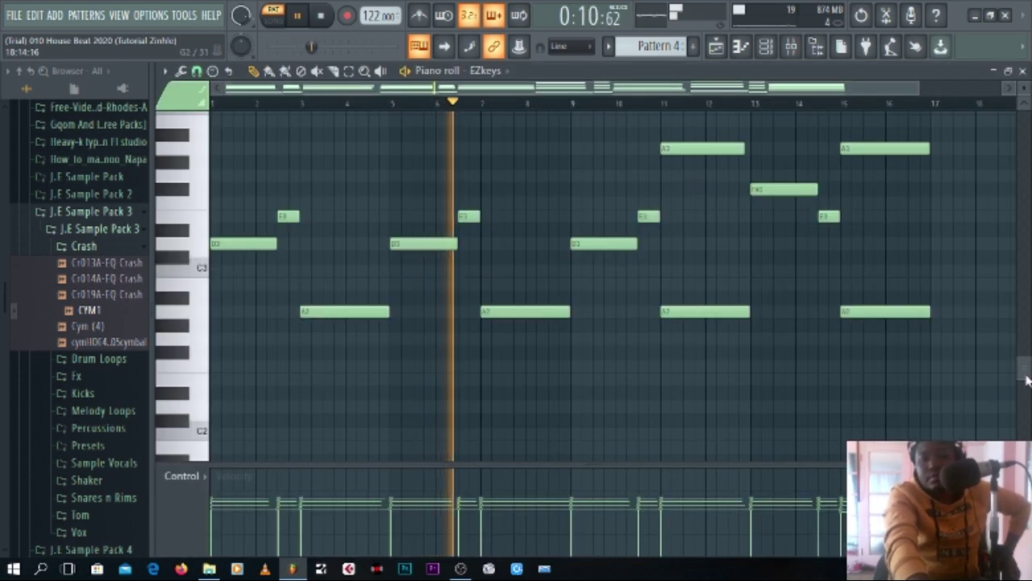
Stop playback, close the EZkeys Piano roll, and move the pattern selector to Pattern 5
mouse_move(1025, 379)
left_mouse_down()
mouse_move(1024, 299)
mouse_move(1026, 361)
left_mouse_up()
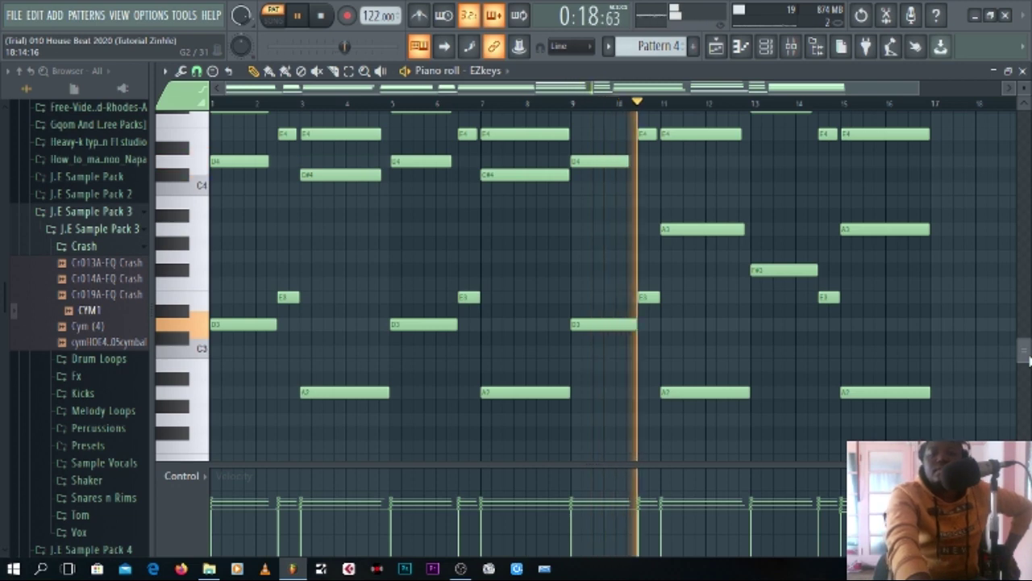
left_click(460, 564)
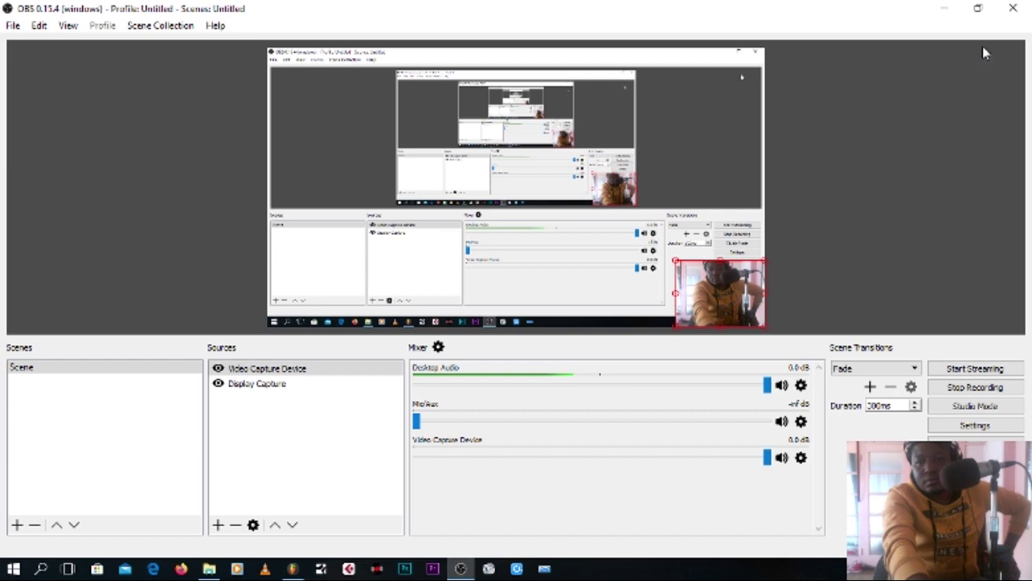
left_click(947, 12)
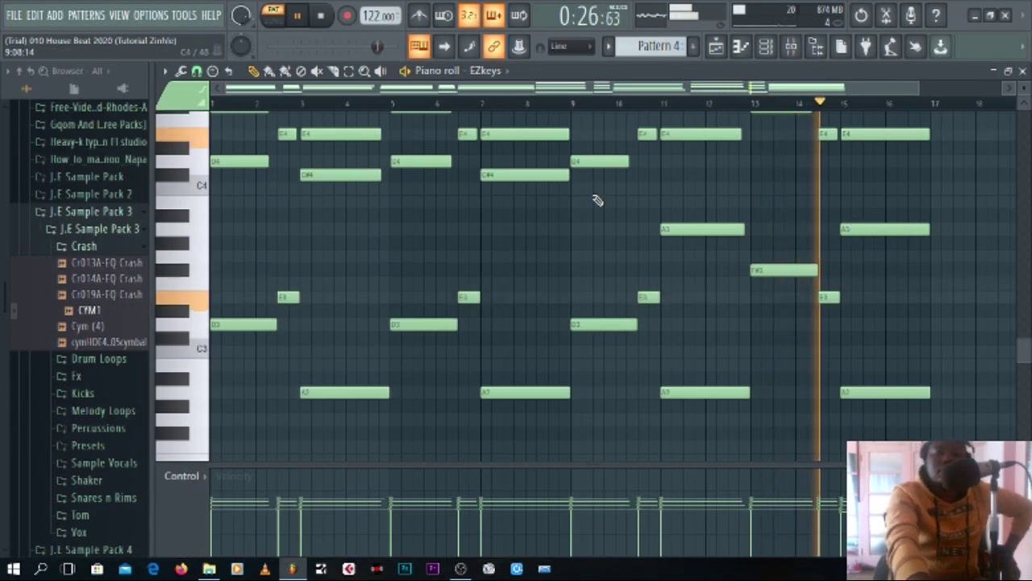
left_click(322, 16)
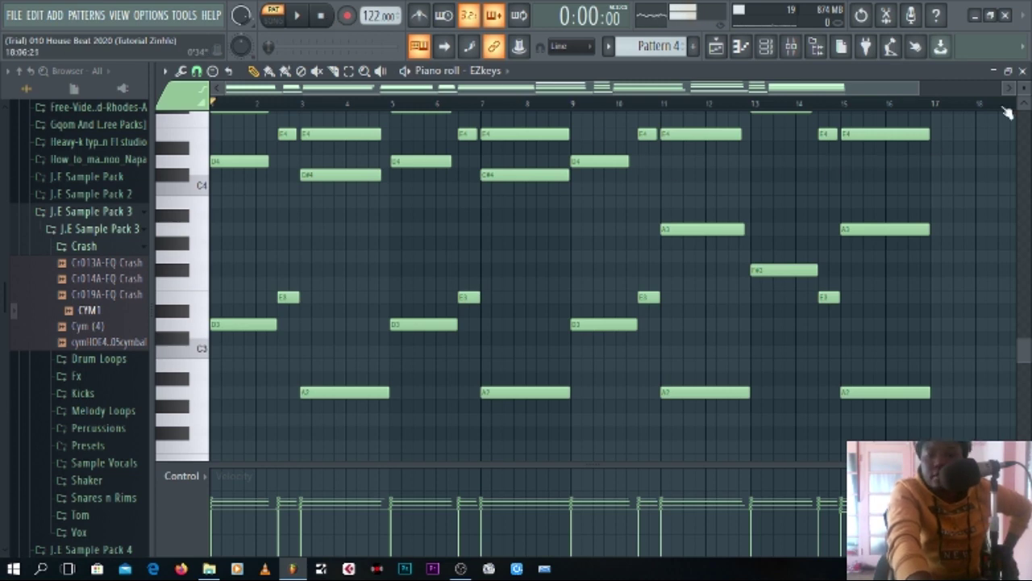
left_click(1022, 71)
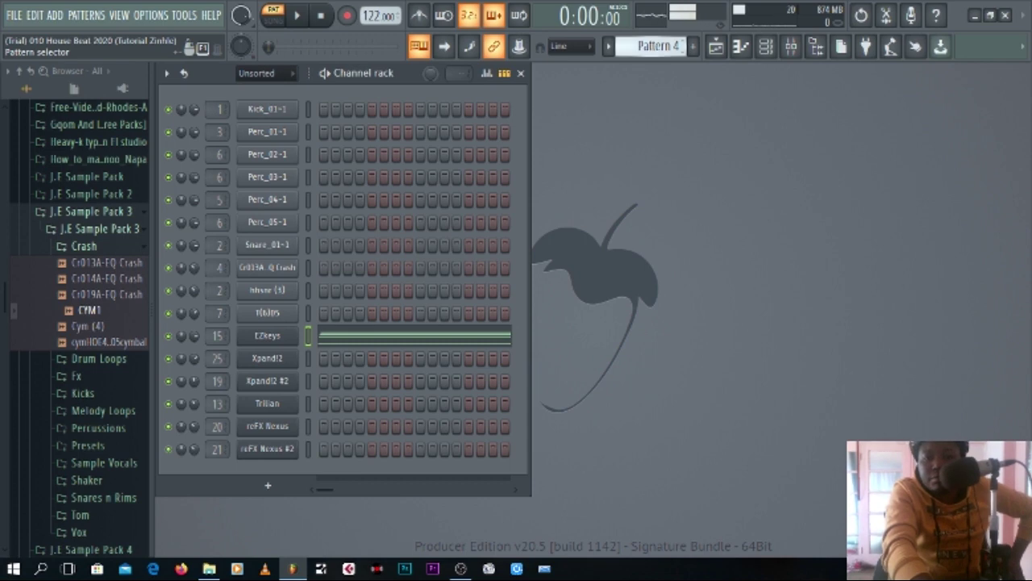
scroll(651, 46, "down", 1)
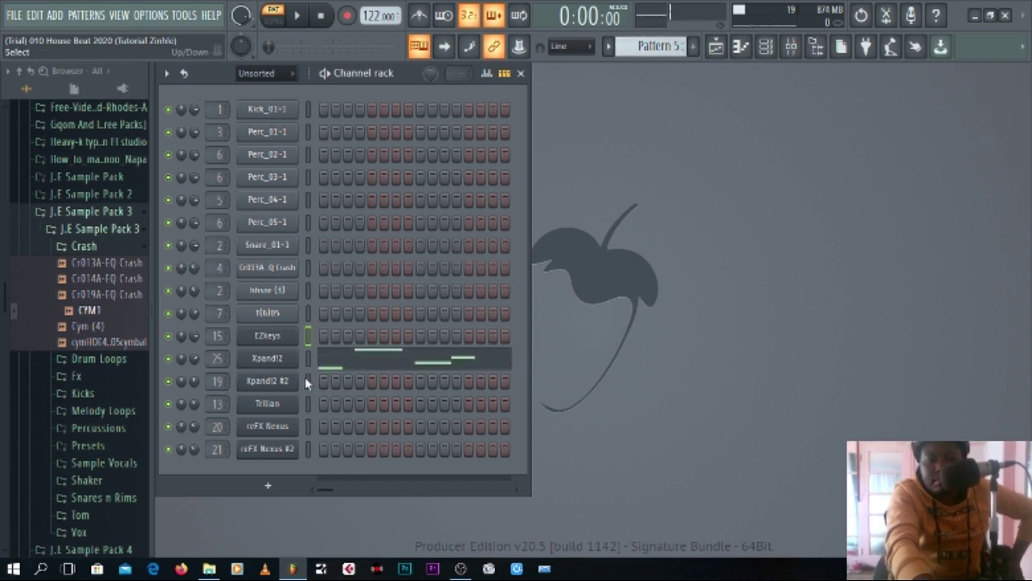
Audition Pattern 5's Xpand!2 '07 Dirty Old Vibes' vibraphone, then open its notes in the Piano roll
left_click(268, 359)
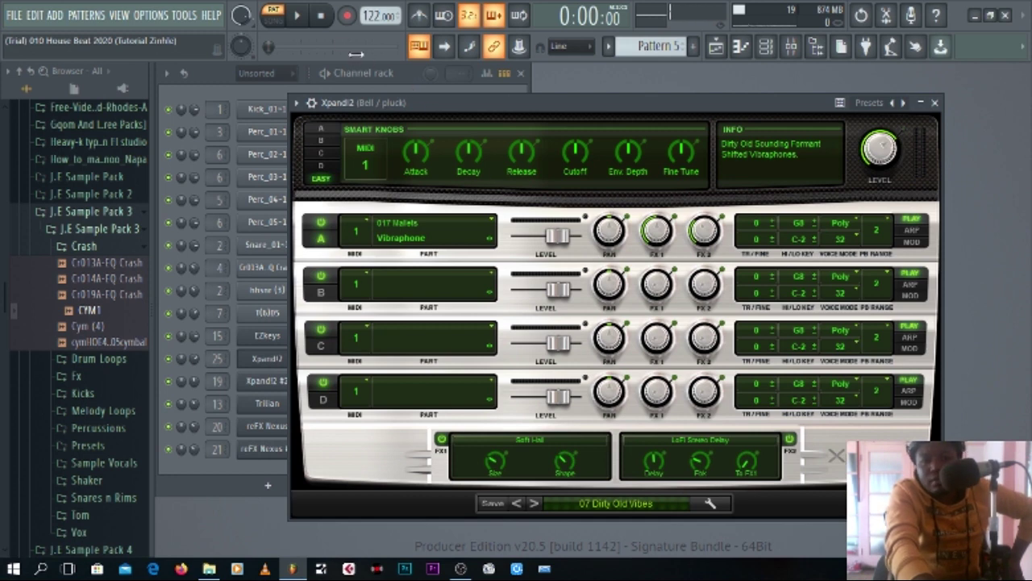
left_click(304, 23)
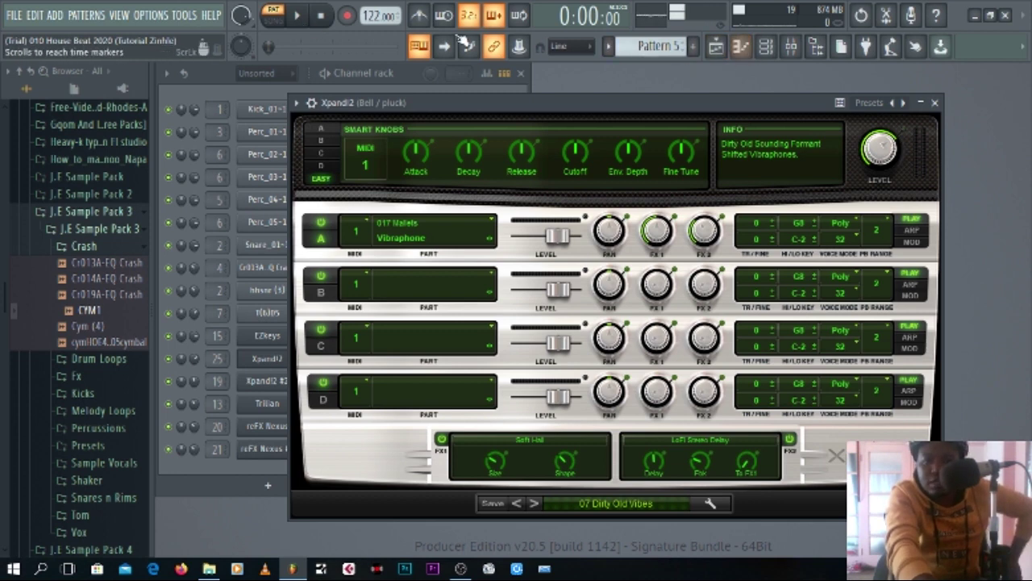
left_click(297, 16)
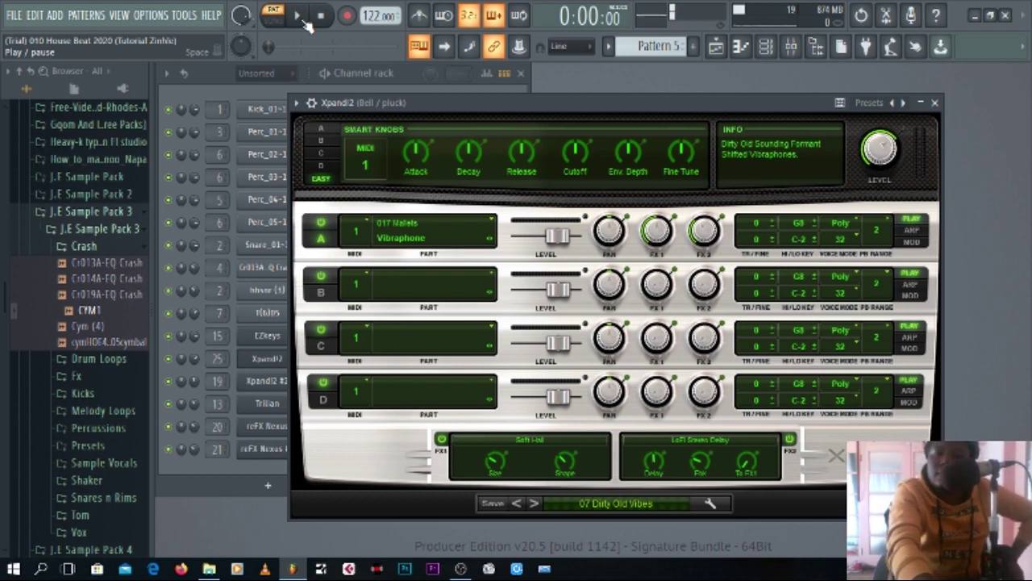
left_click(297, 16)
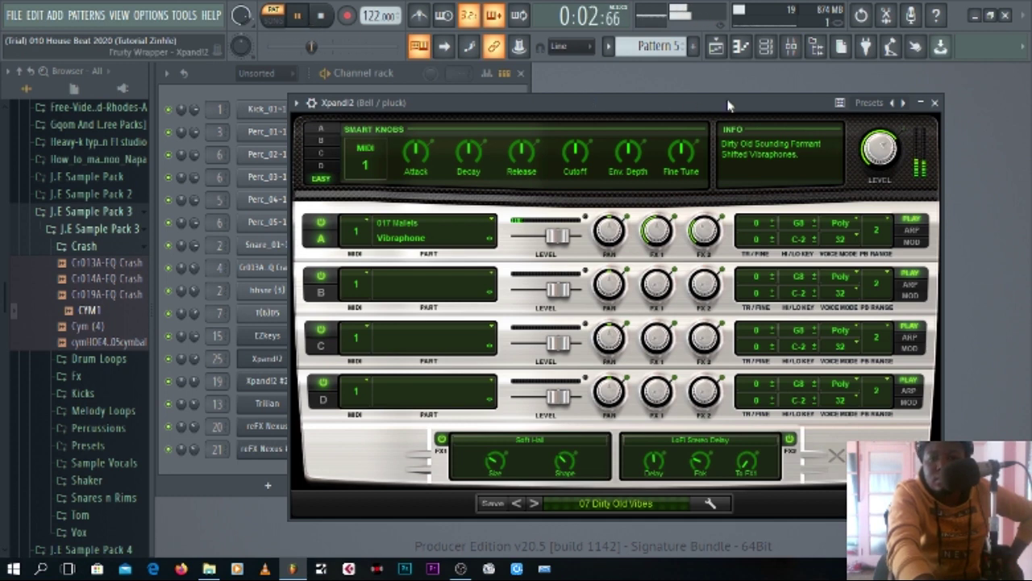
left_click(934, 102)
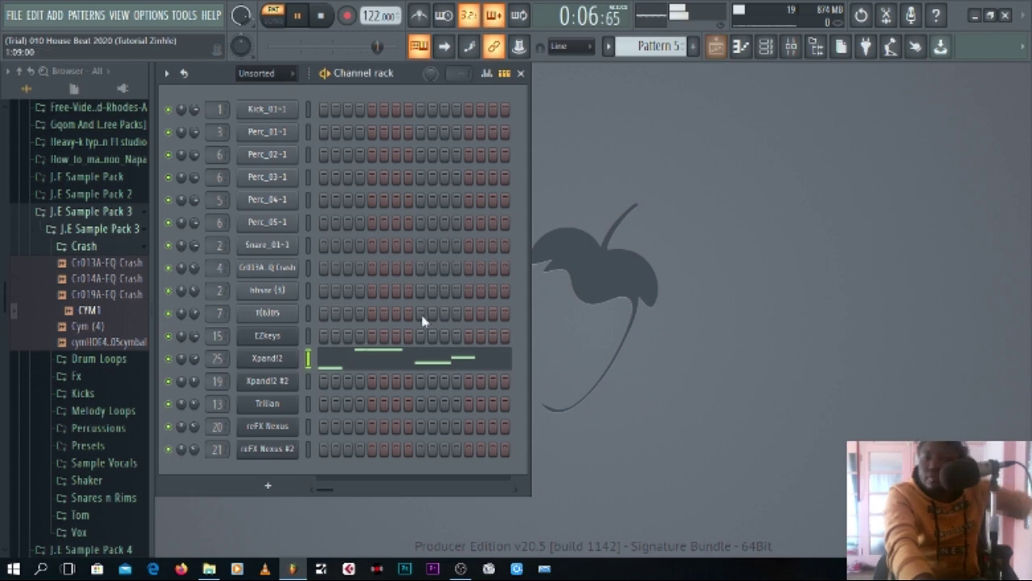
left_click(386, 368)
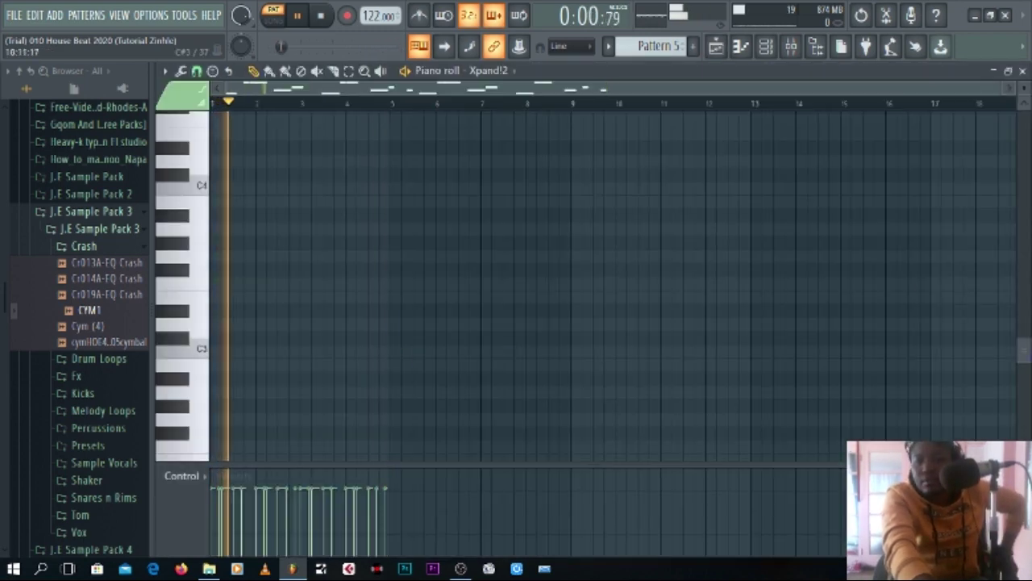
Scroll and zoom to the Xpand!2 pluck notes, stop playback, and close the Piano roll
left_click_drag(1020, 348, 1020, 279)
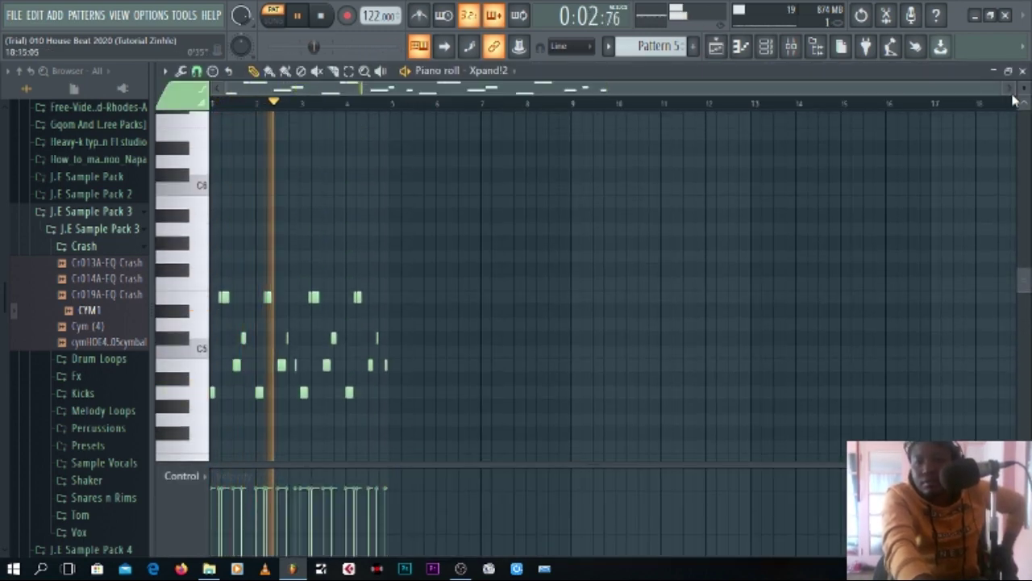
left_click_drag(1000, 91, 767, 91)
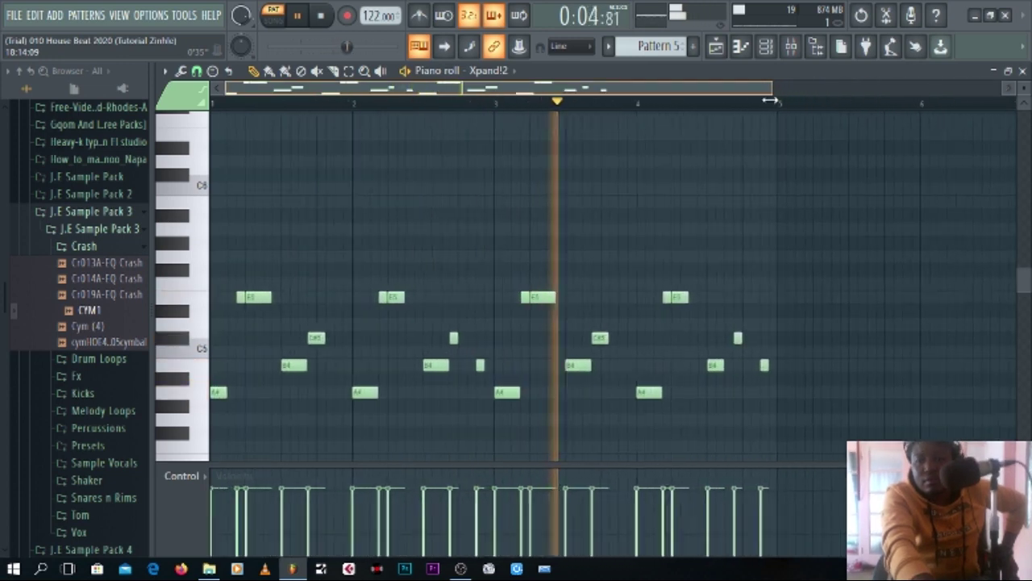
left_click(334, 21)
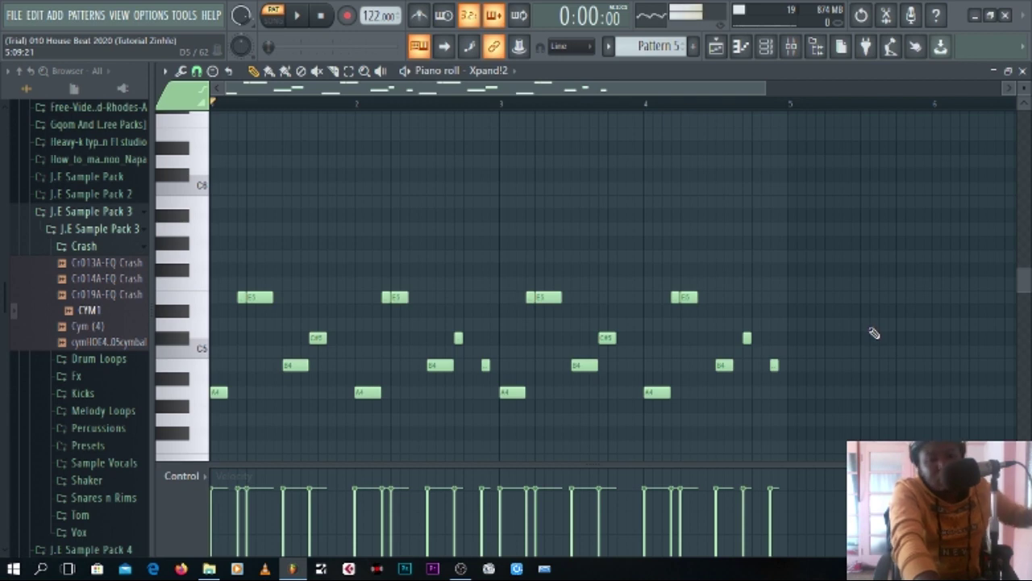
left_click(1023, 71)
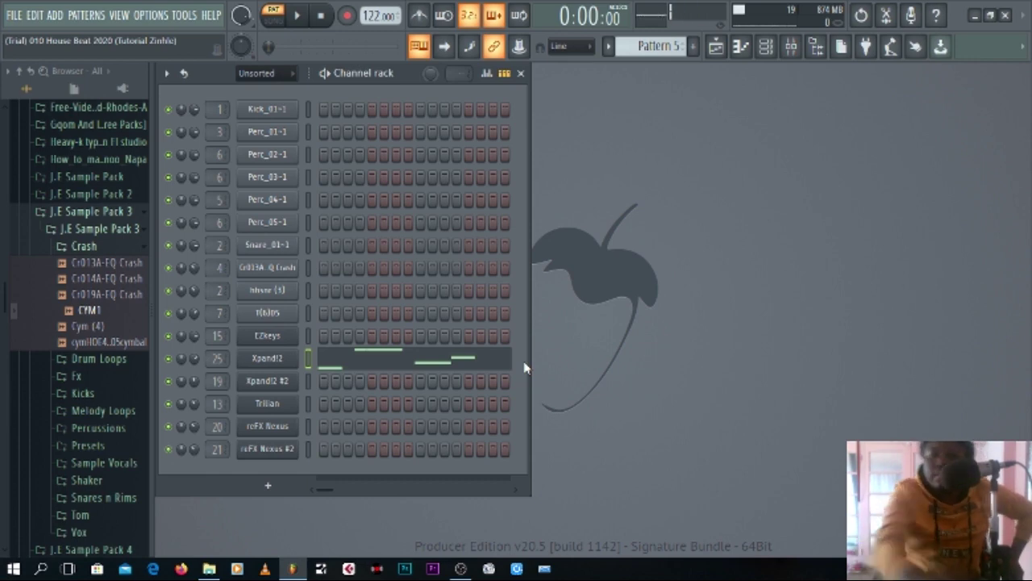
Switch to Pattern 6 and inspect the Xpand!2 #2 channel's notes and instrument window
left_click(650, 47)
left_click_drag(649, 48, 650, 42)
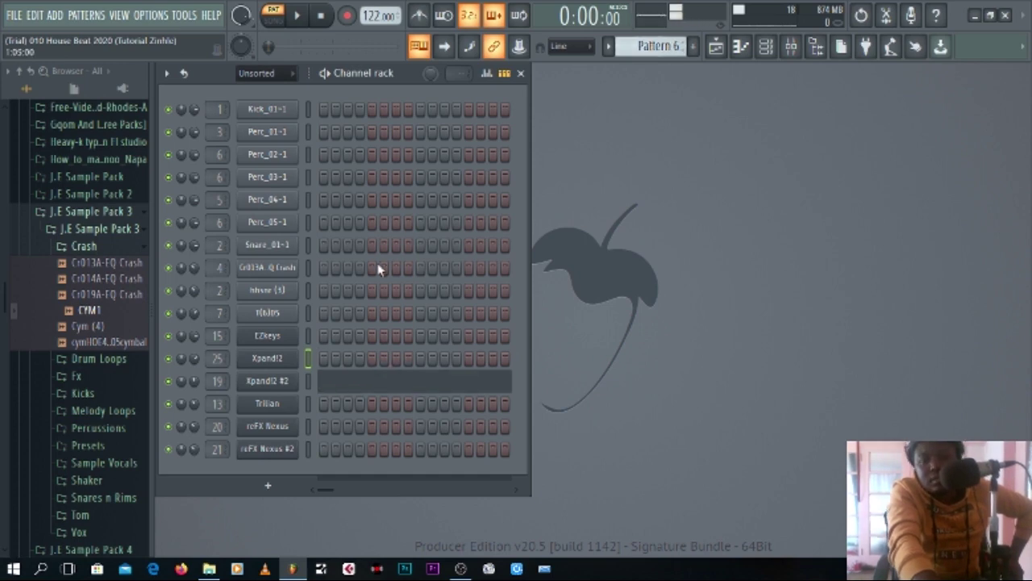
left_click(307, 381)
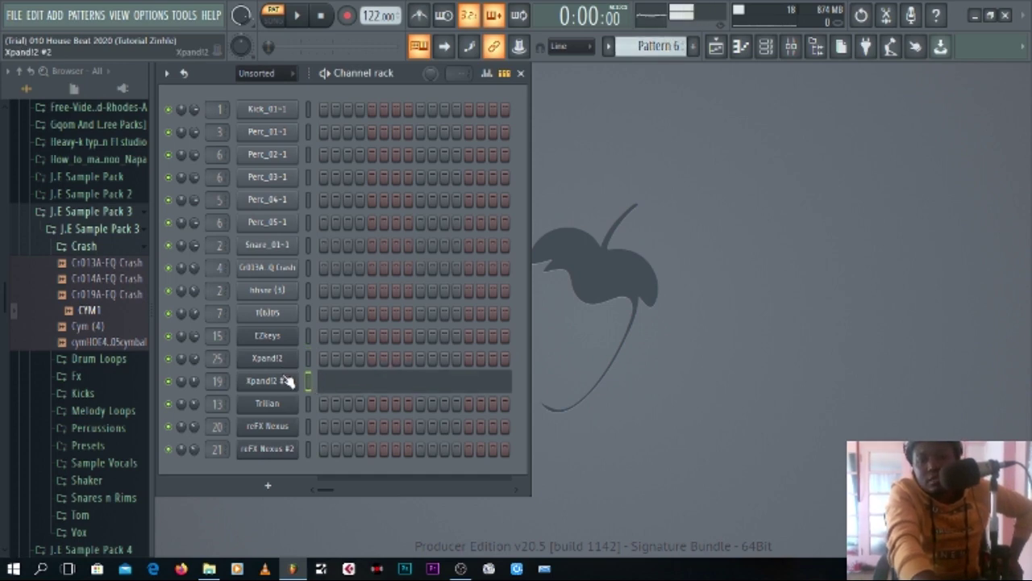
left_click(373, 389)
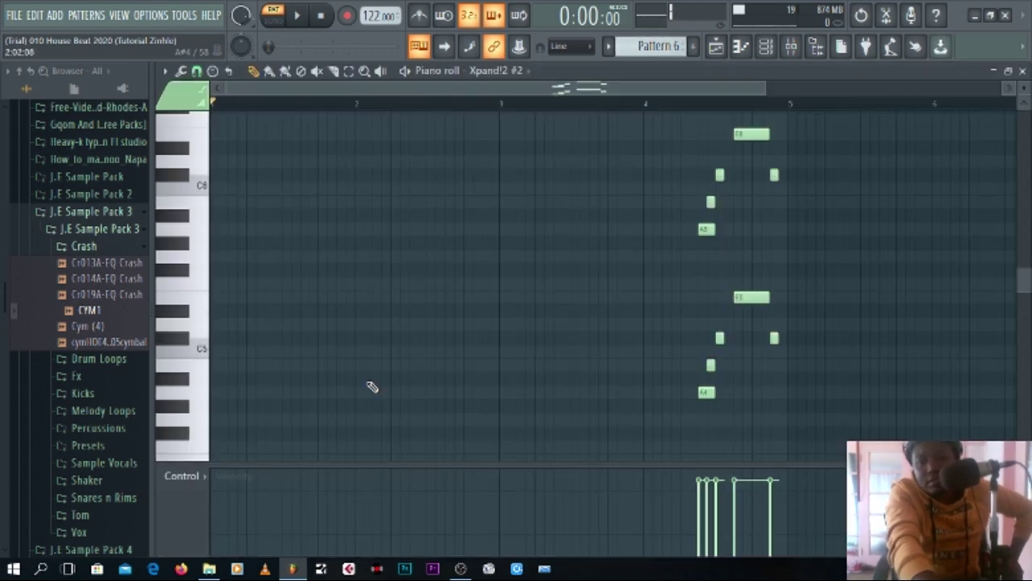
left_click(1023, 71)
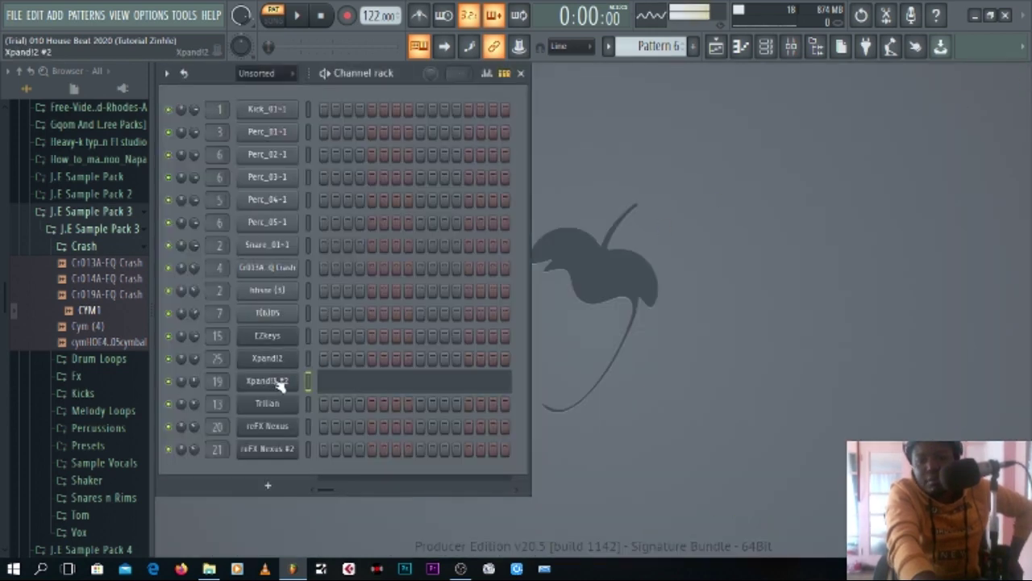
left_click(276, 388)
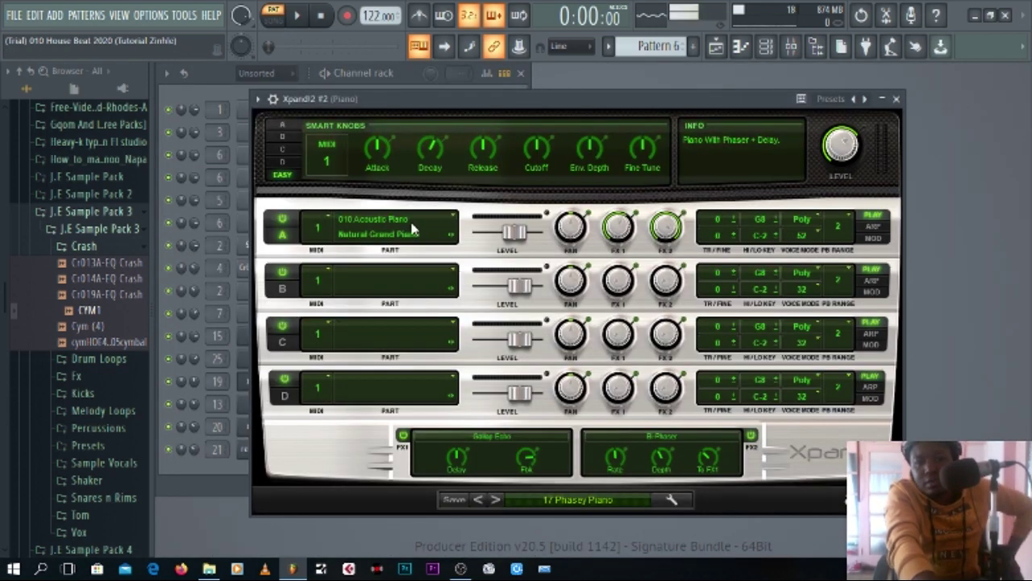
left_click(896, 99)
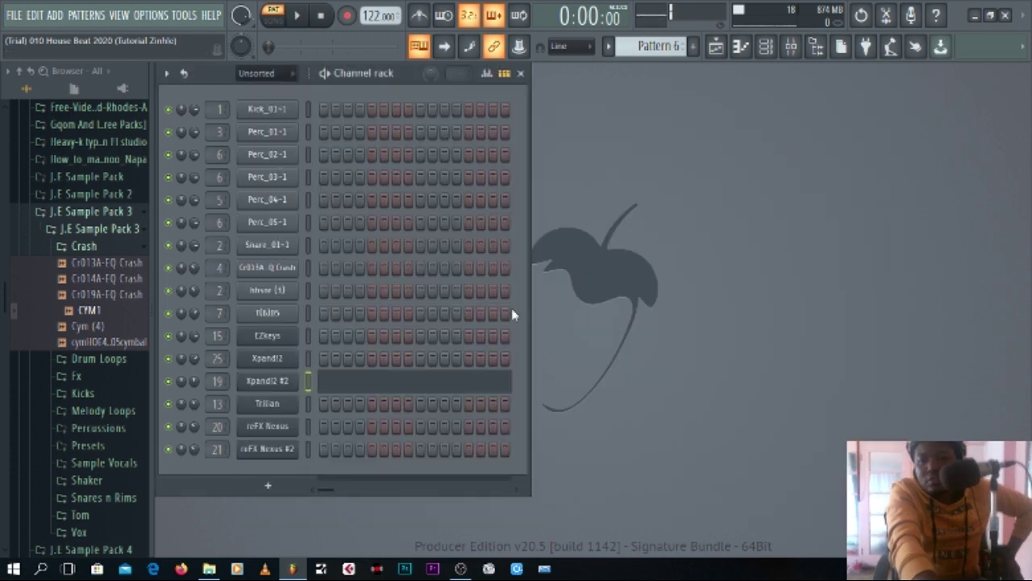
left_click(433, 385)
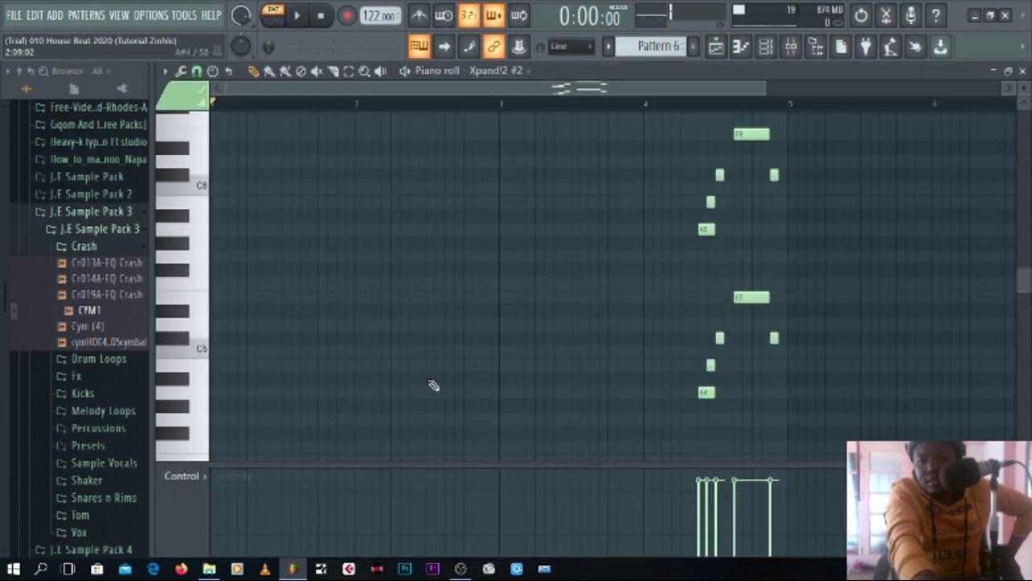
Play the Xpand!2 #2 phasey piano fill from bar 4, then stop and close its notes
left_click(649, 104)
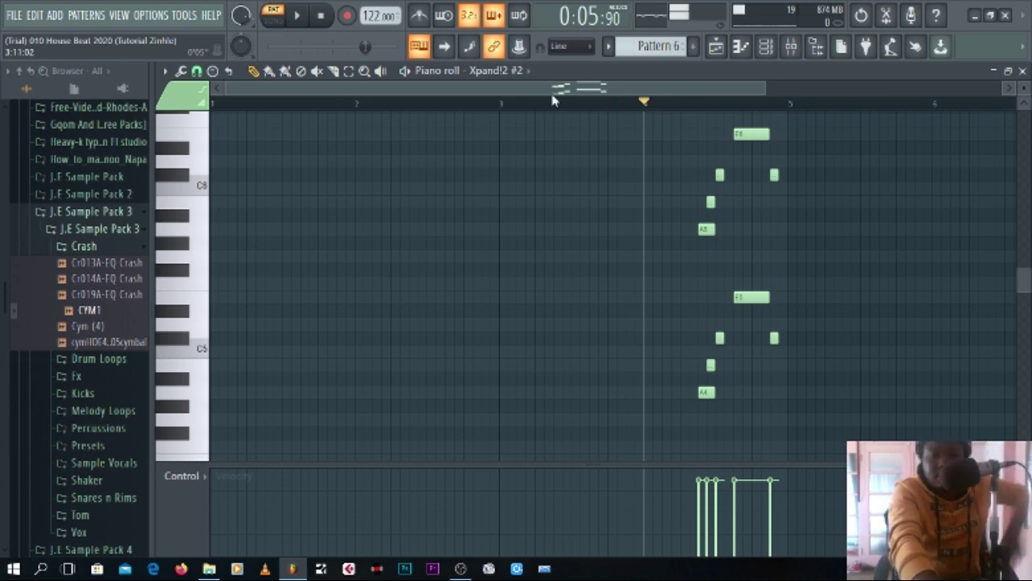
left_click(297, 15)
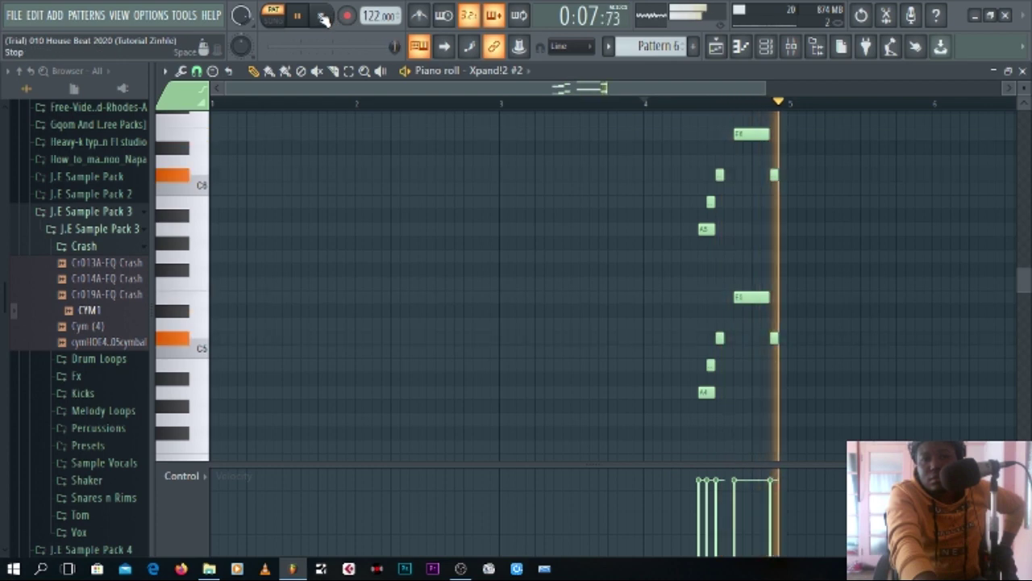
left_click(322, 17)
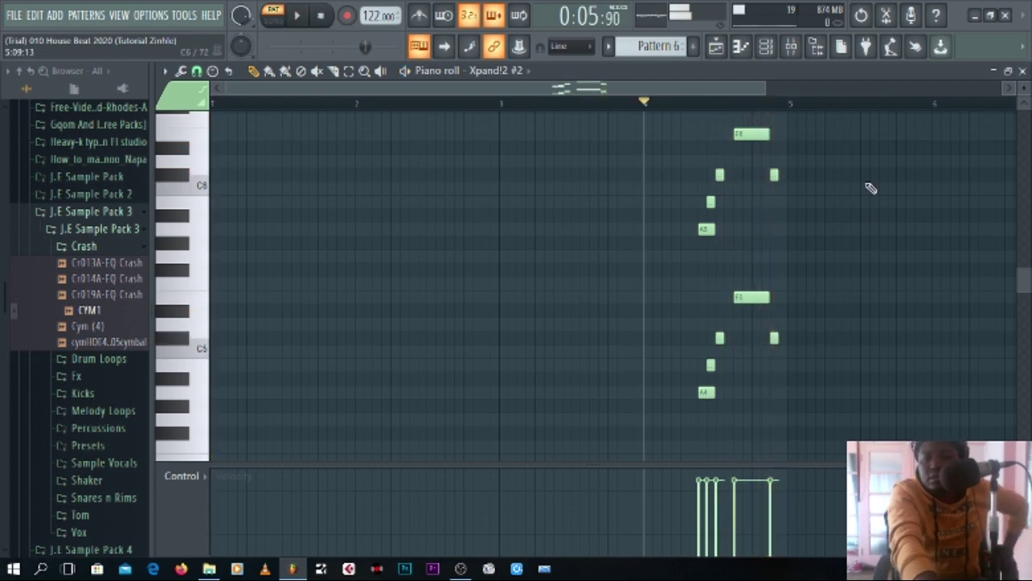
left_click(1023, 71)
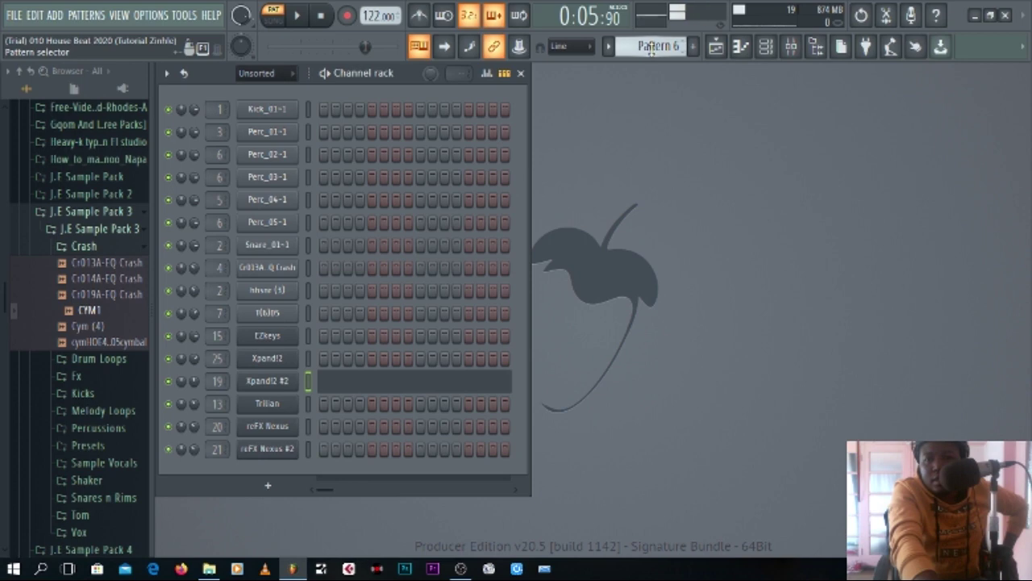
Look over the reFX Nexus instrument window, then close it
scroll(652, 47, "down", 1)
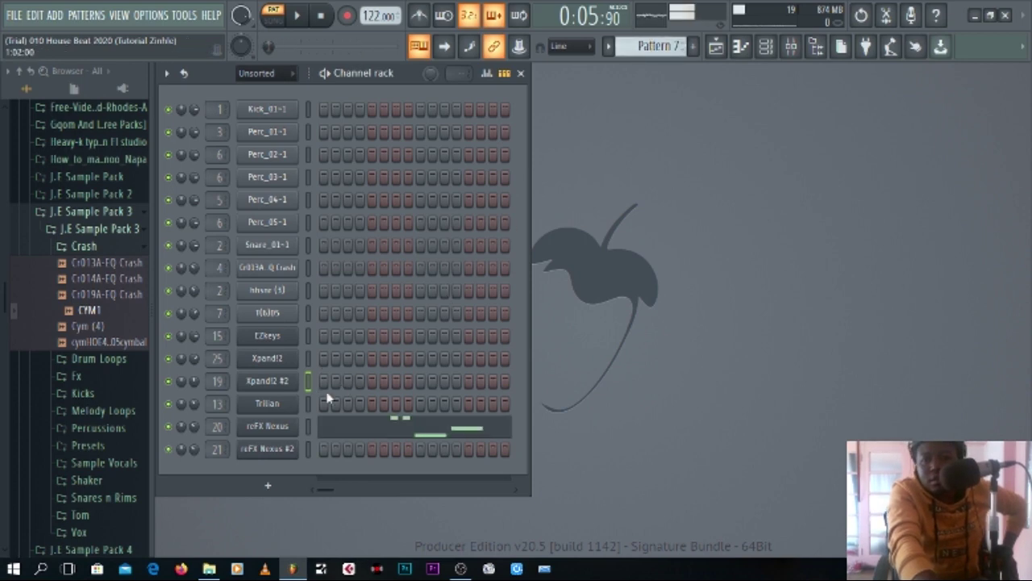
left_click(283, 431)
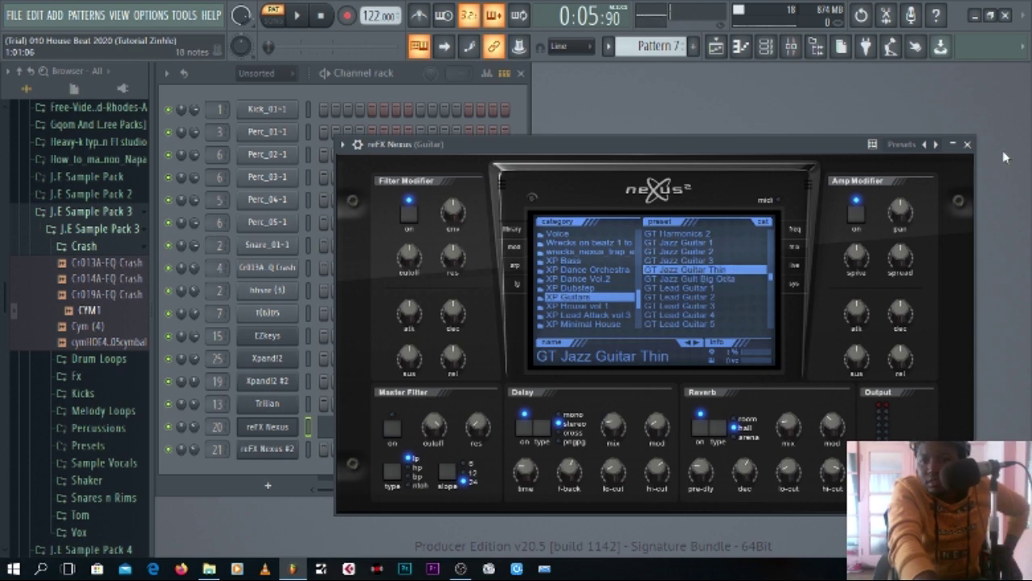
left_click(968, 145)
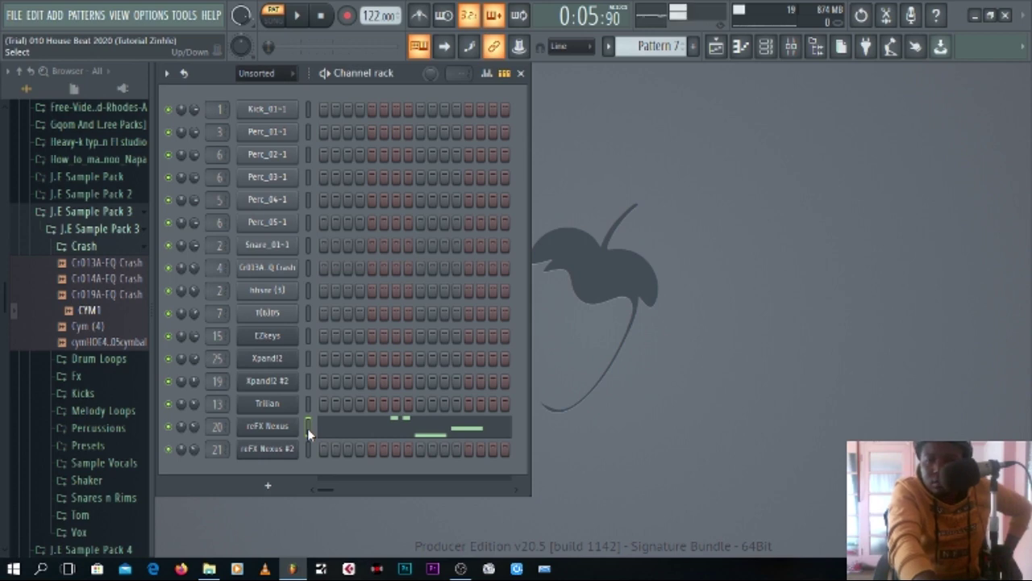
Play the pattern while viewing the reFX Nexus notes, rewind to the start, and select reFX Nexus #2
left_click(303, 21)
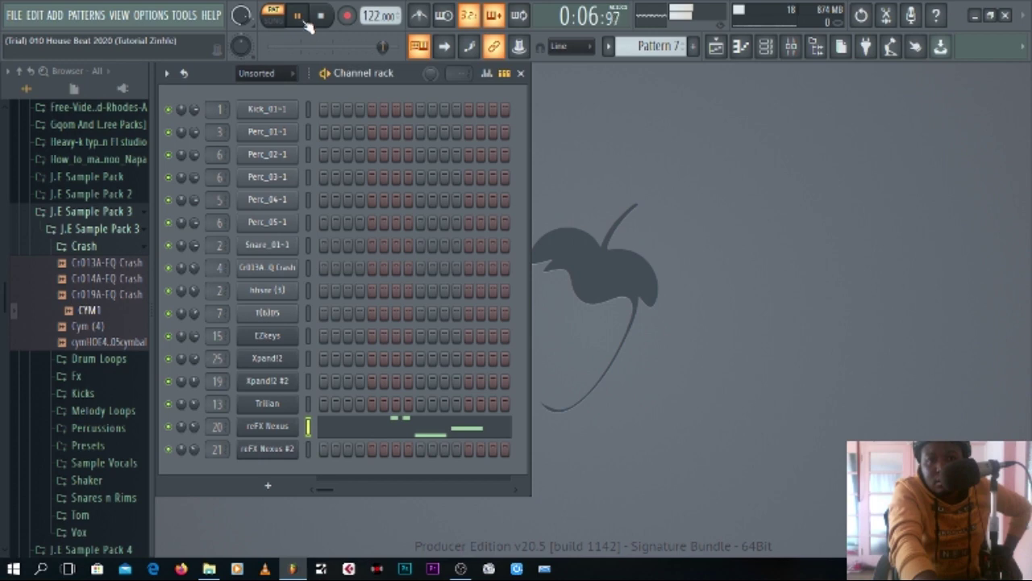
left_click(428, 430)
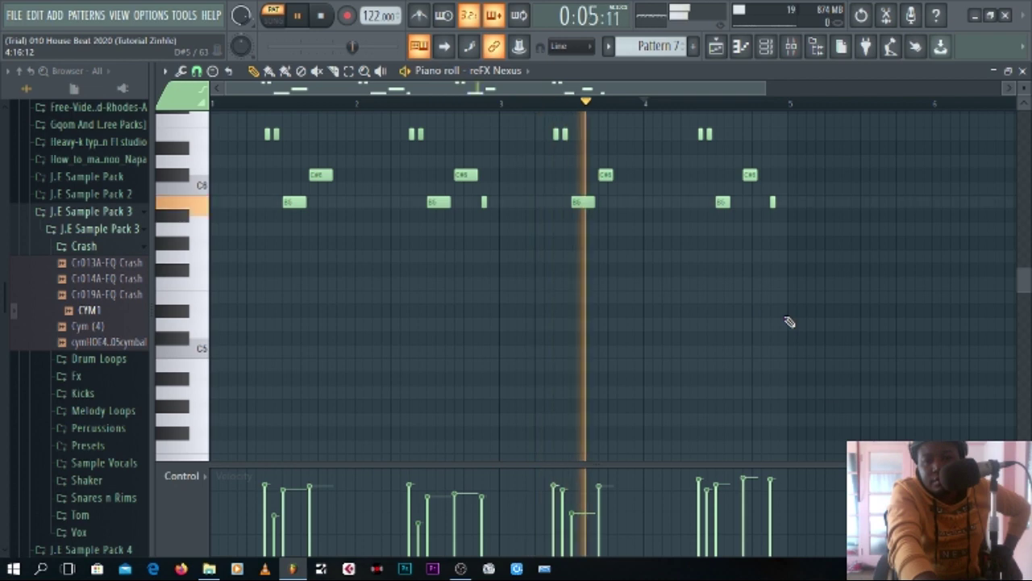
left_click(321, 16)
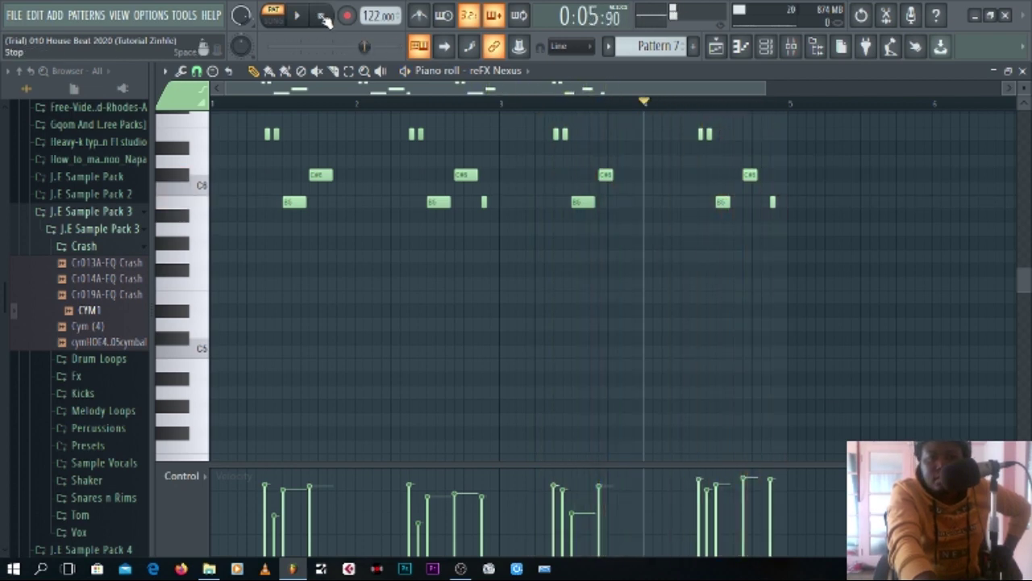
left_click(1022, 71)
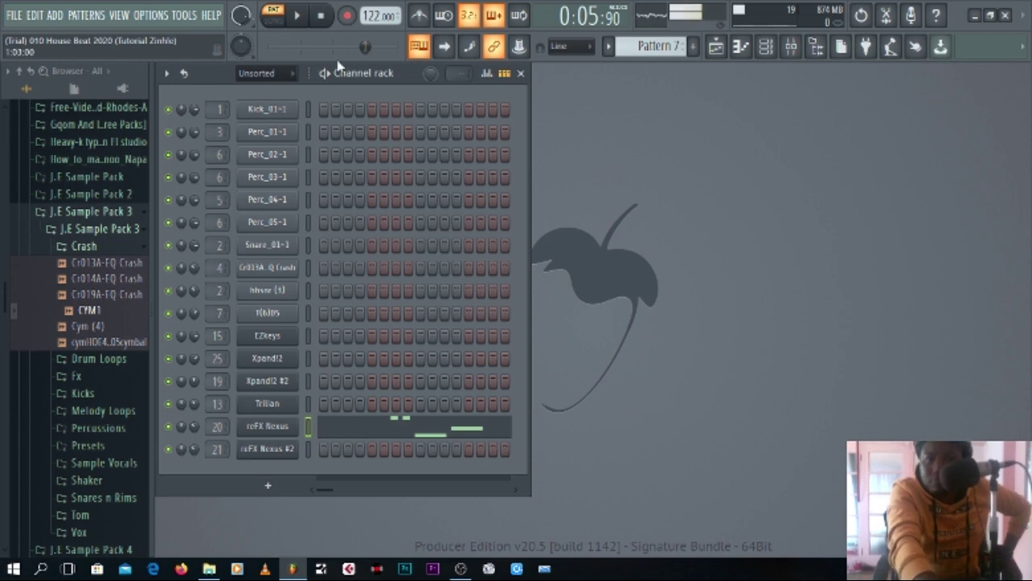
left_click(326, 22)
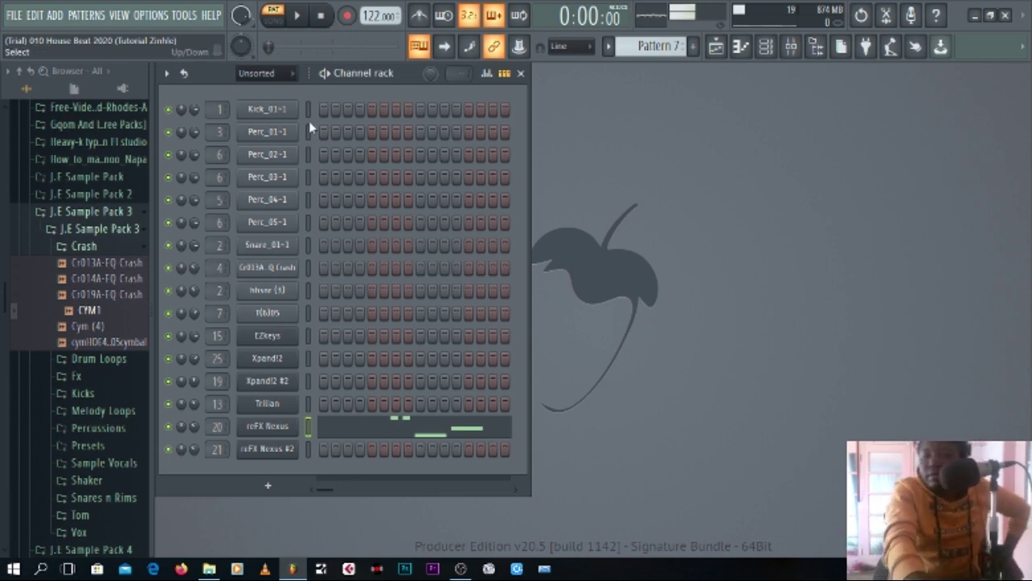
left_click(307, 450)
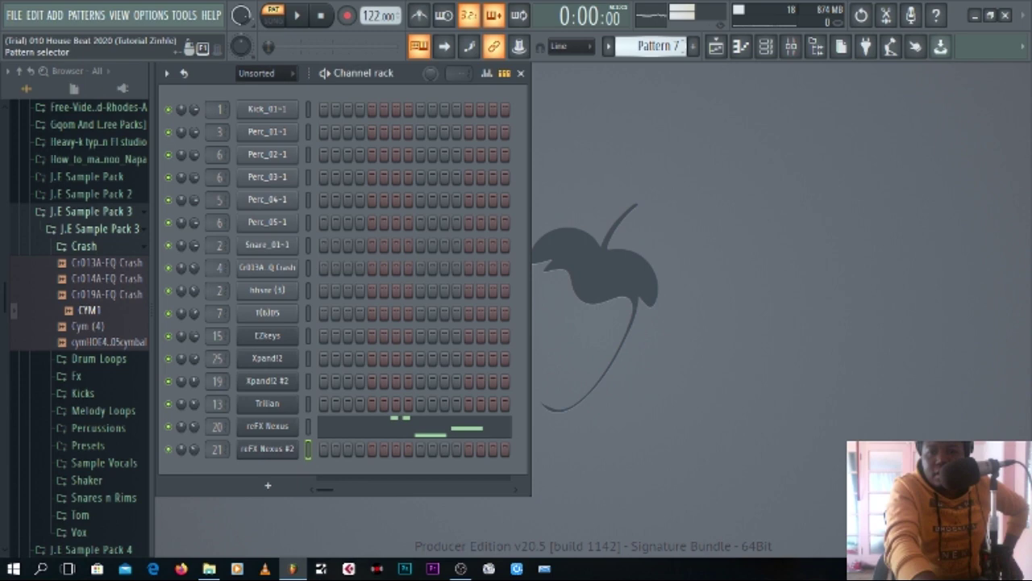
scroll(650, 46, "down", 1)
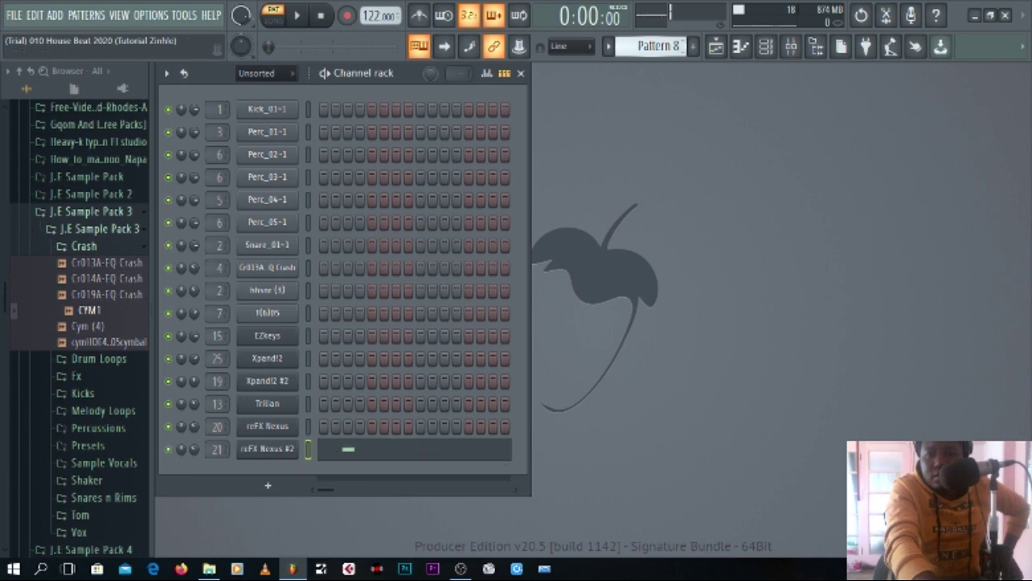
Play back the four reFX Nexus #2 notes in Pattern 8
left_click(344, 449)
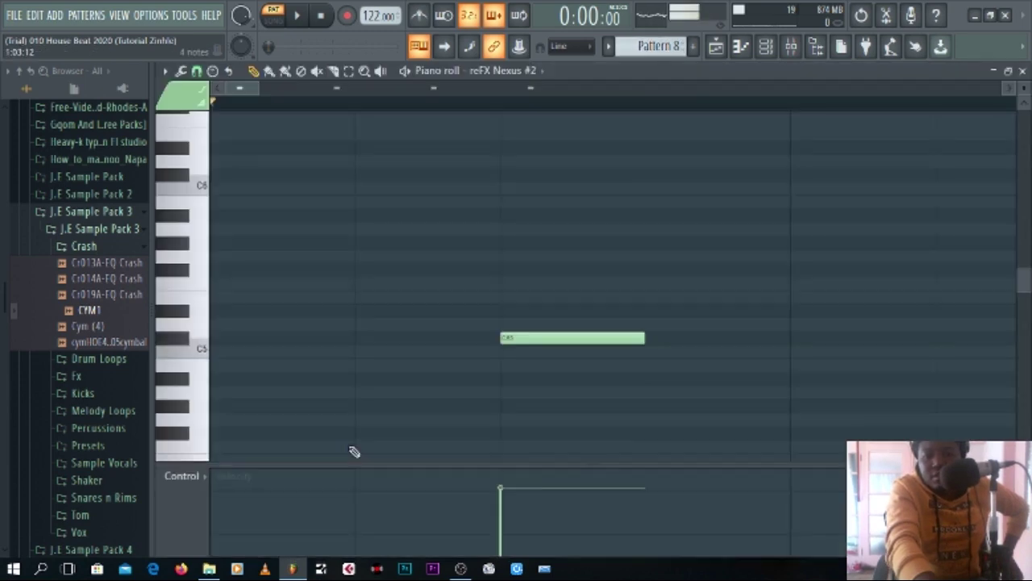
left_click(300, 17)
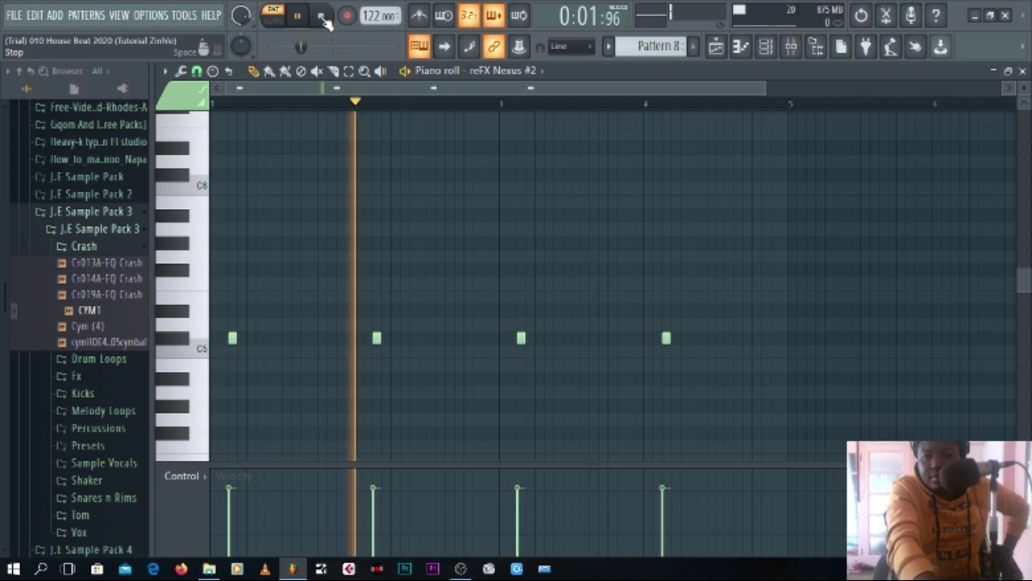
left_click(322, 17)
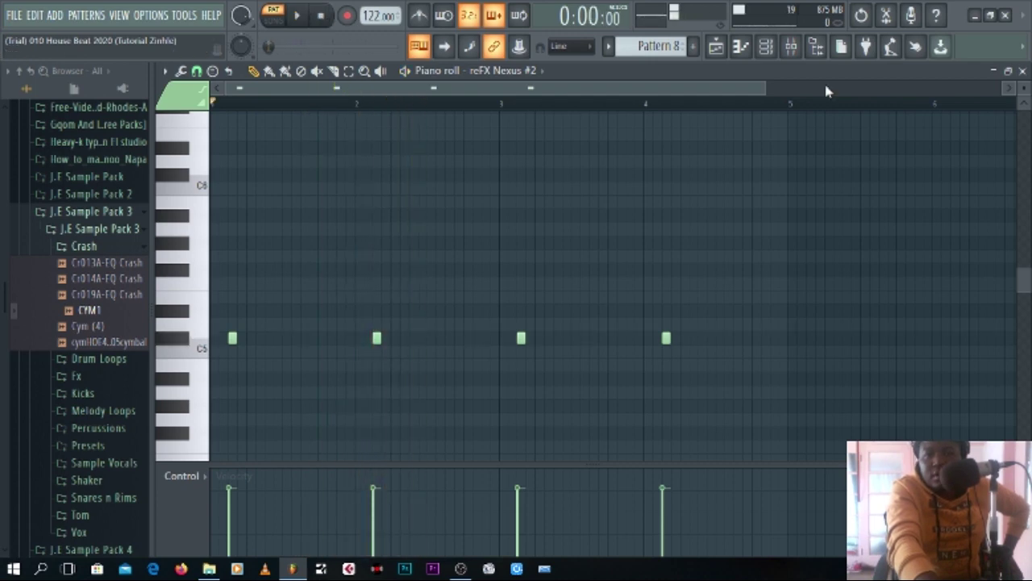
left_click(1023, 70)
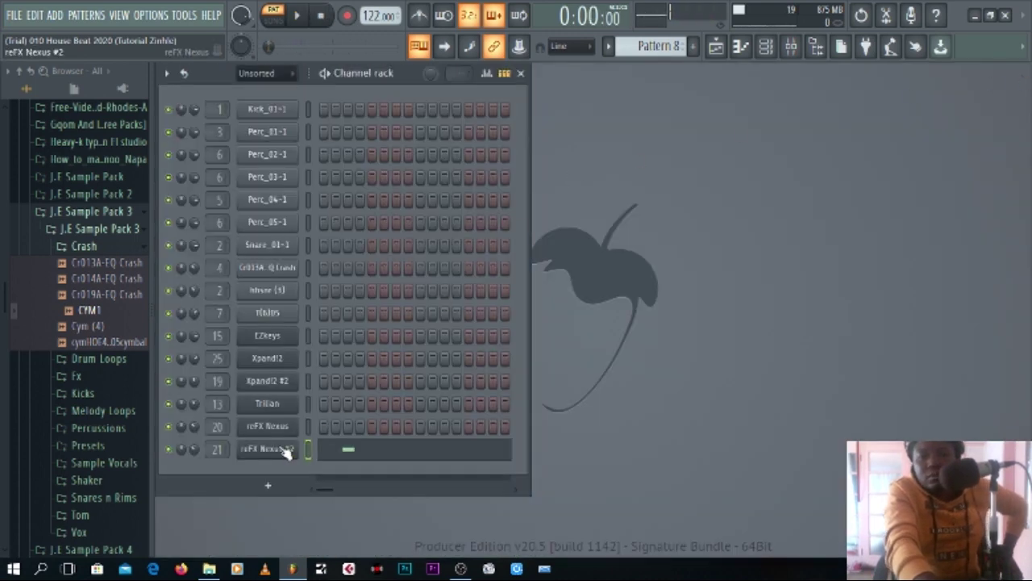
Check the Nexus #2 plugin's Brass Stakkato 1 preset, then return to the Playlist
left_click(268, 449)
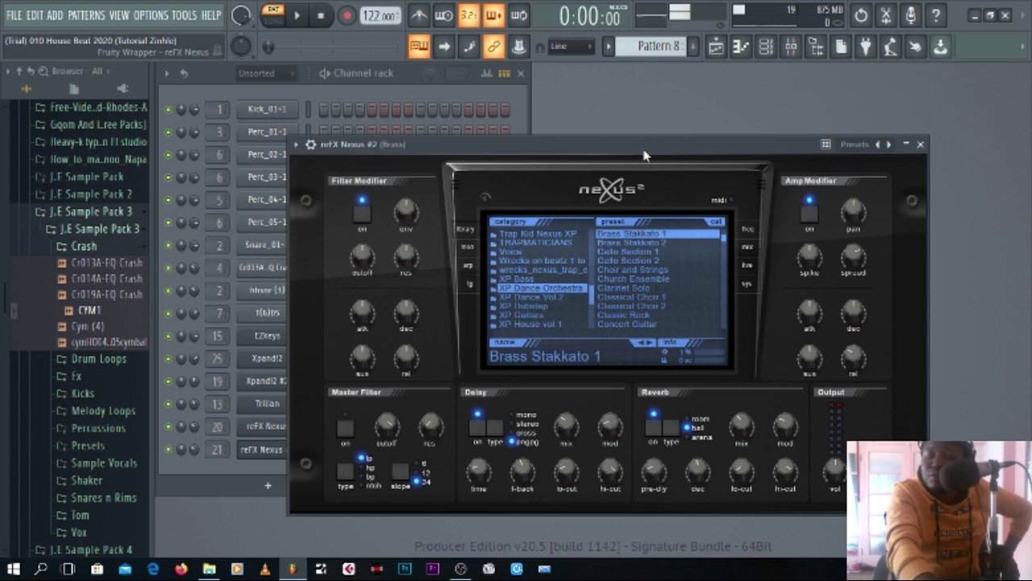
left_click_drag(645, 154, 664, 160)
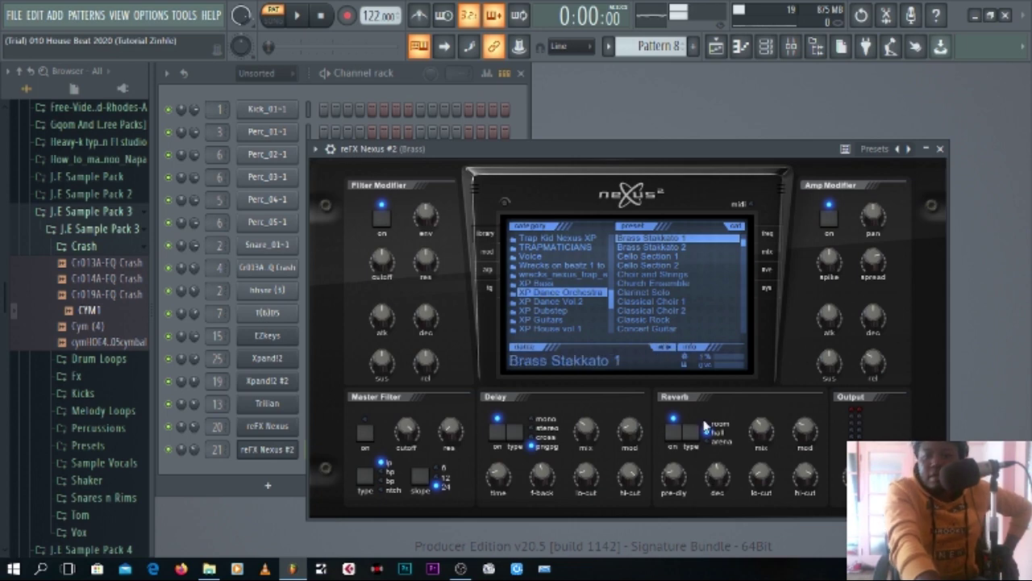
left_click(940, 148)
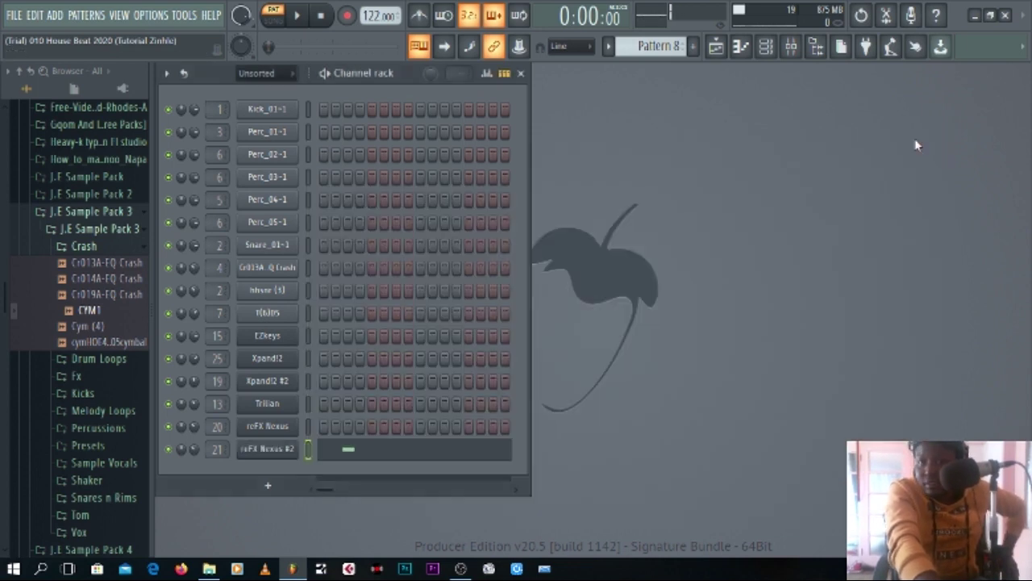
left_click(716, 47)
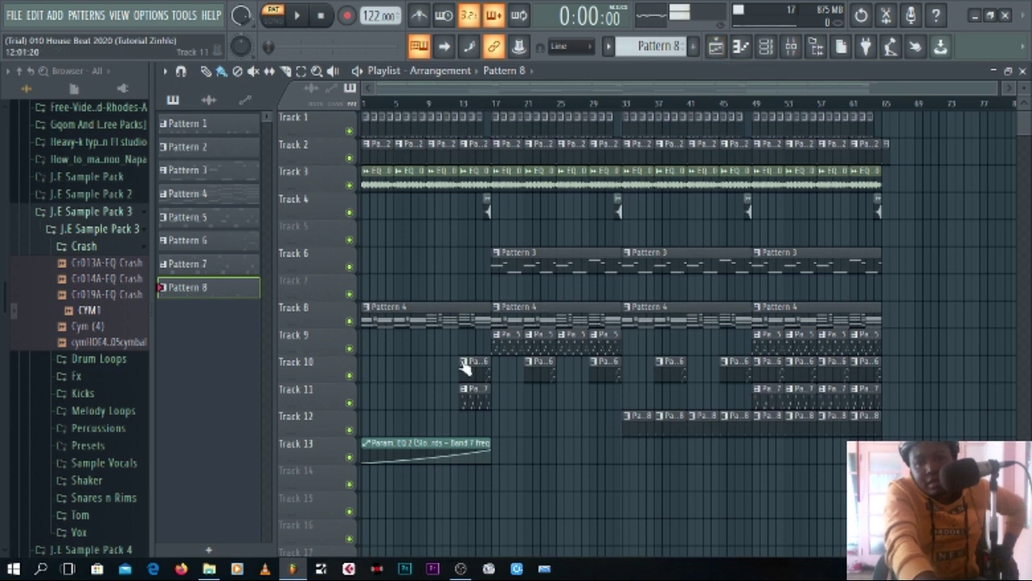
Check the shaker clip's channel settings, then switch the transport from PAT to SONG mode
double_click(375, 184)
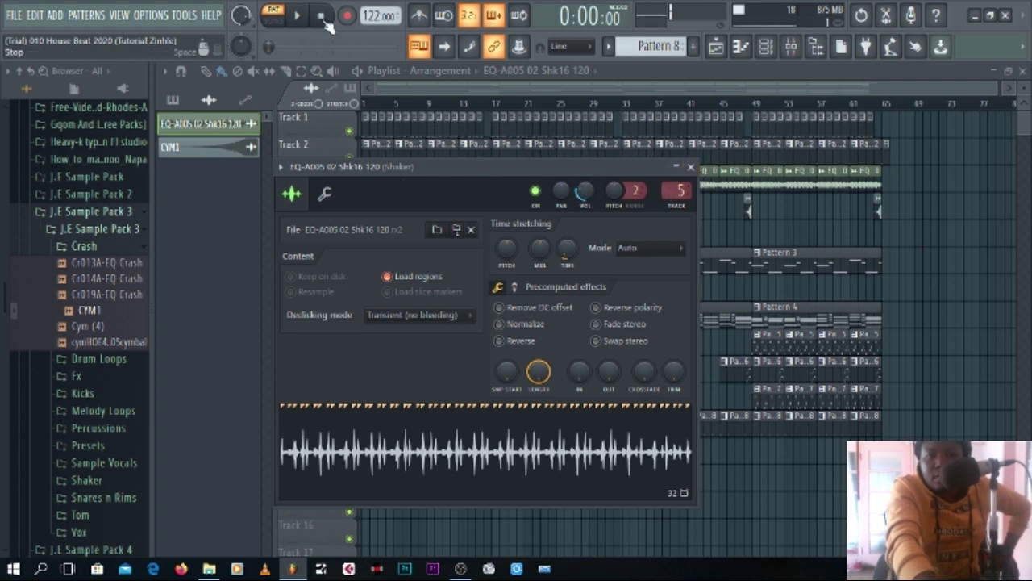
left_click(690, 167)
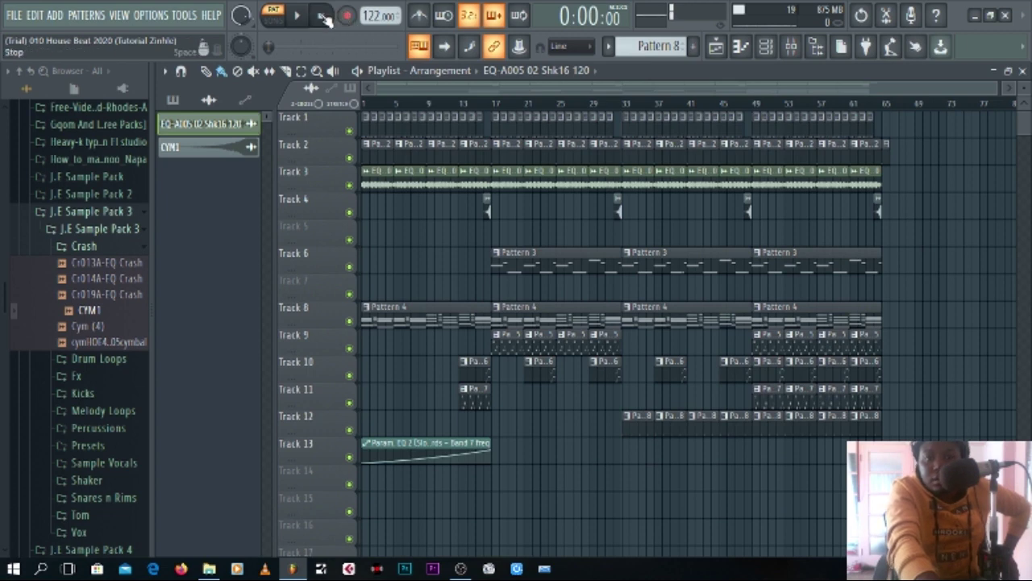
left_click(274, 21)
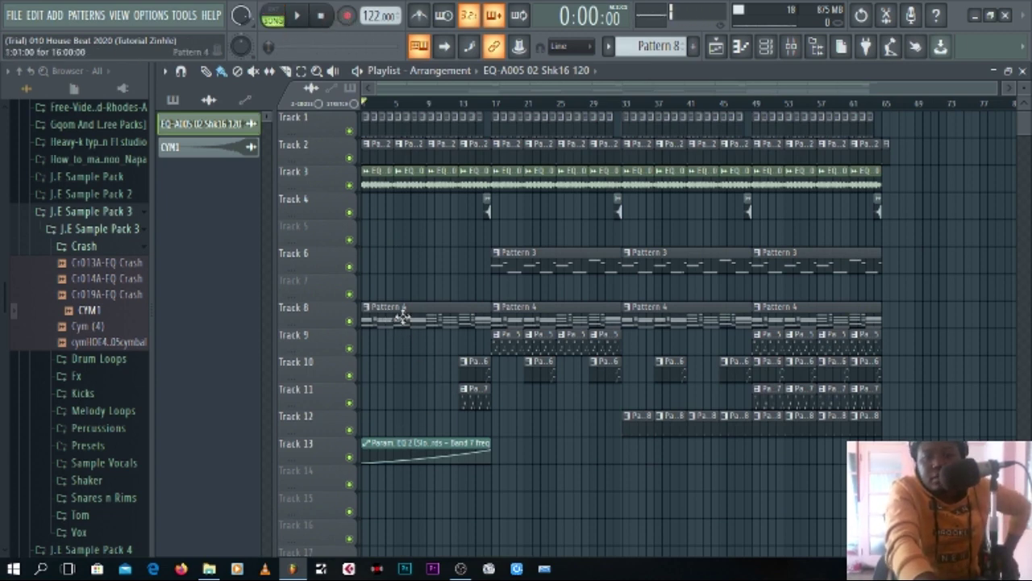
During song playback, sweep the Chords Parametric EQ 2 low-pass from about 10980 Hz to 45 Hz
left_click(793, 46)
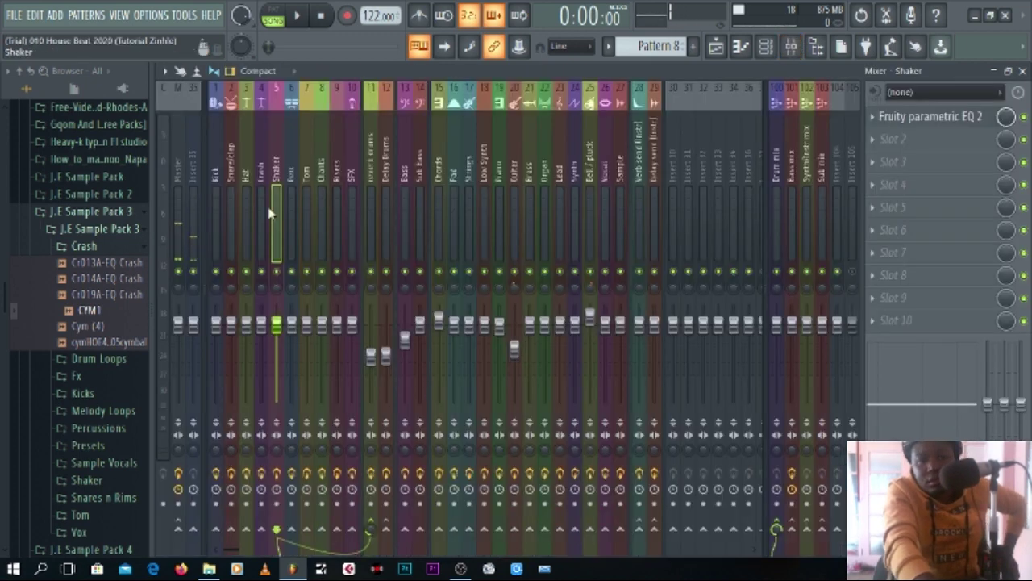
left_click(441, 174)
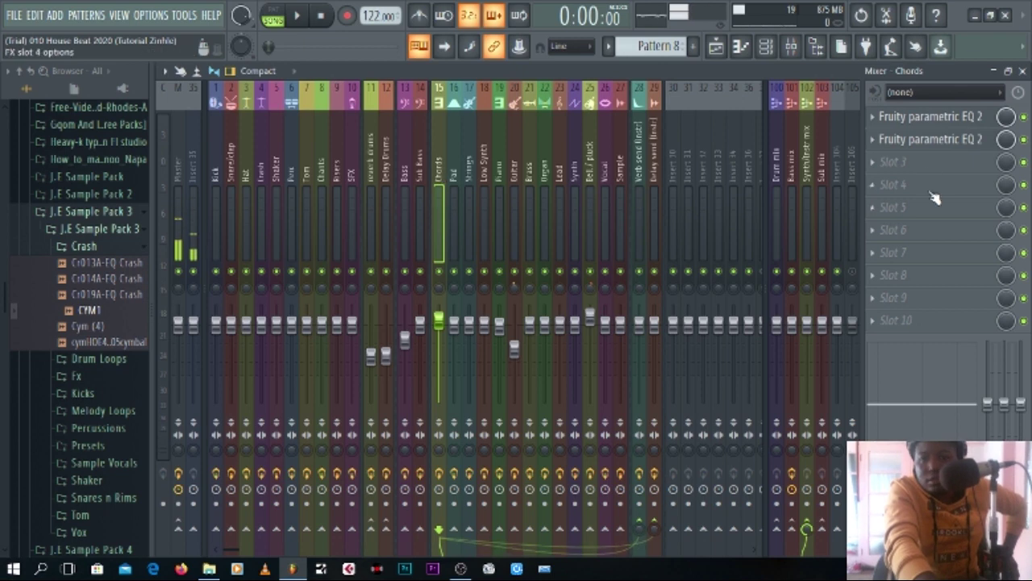
left_click(927, 142)
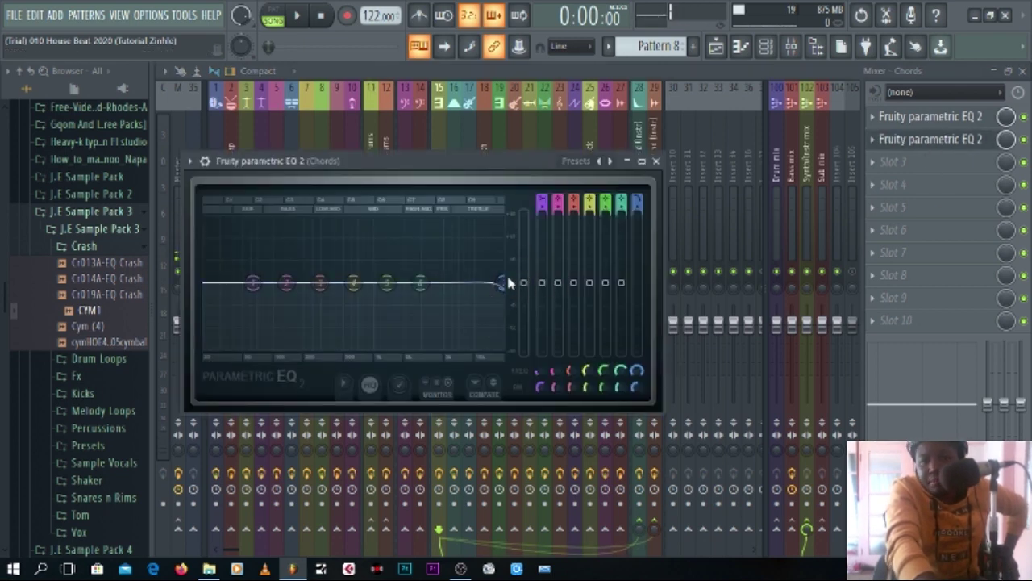
left_click_drag(505, 300, 505, 295)
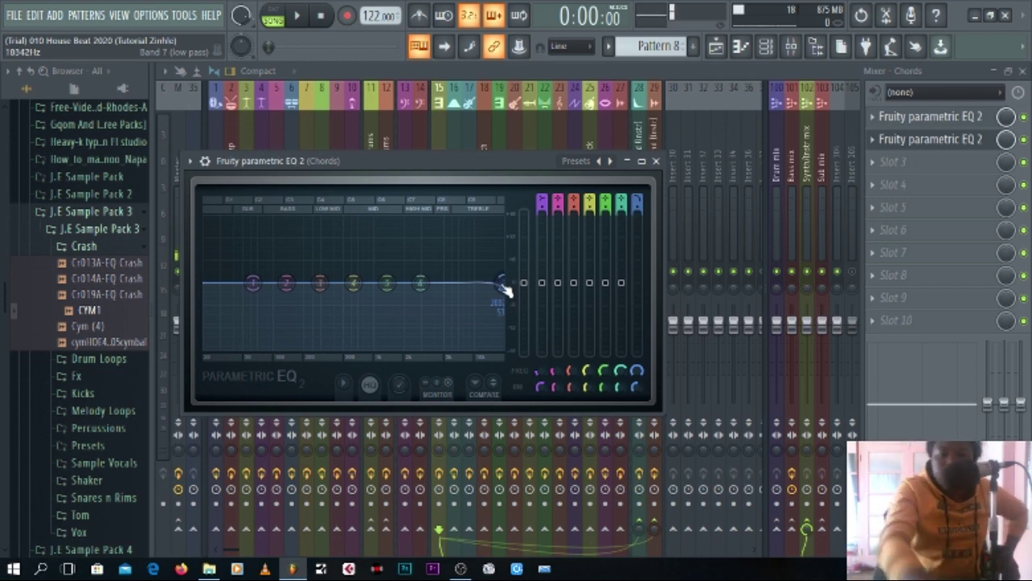
left_click(300, 18)
left_click_drag(500, 282, 403, 318)
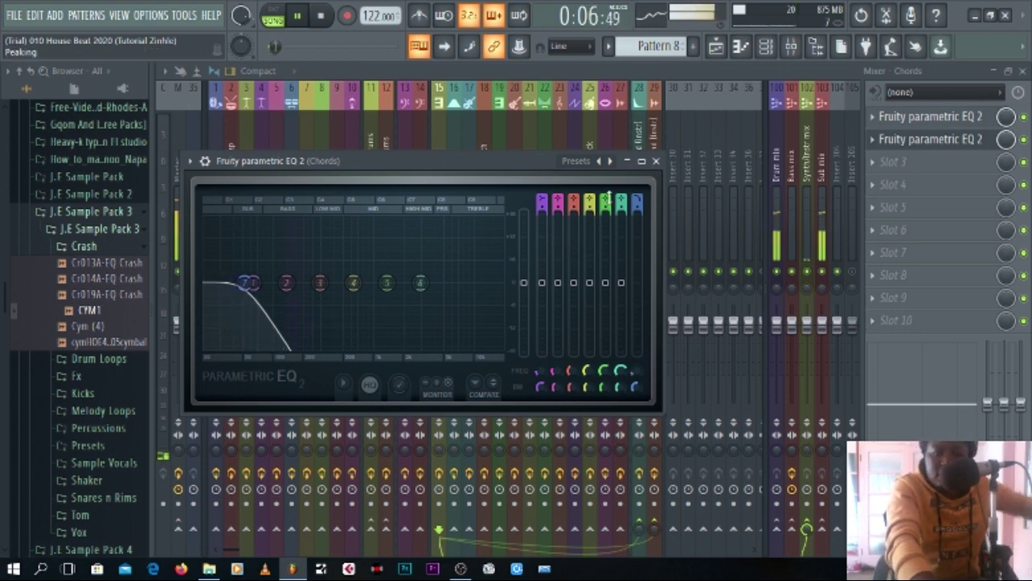
left_click(655, 161)
left_click(1023, 71)
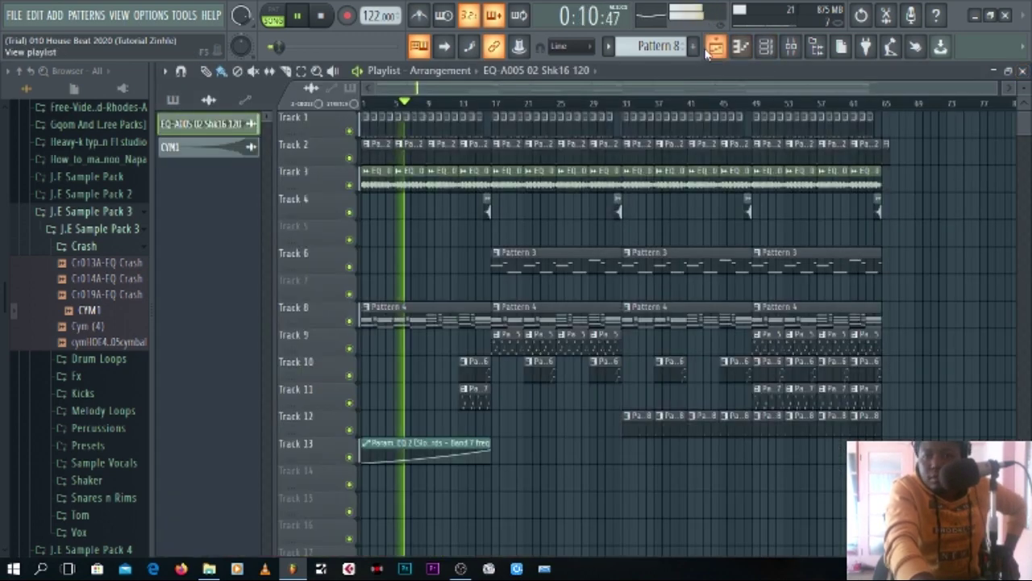
left_click(461, 568)
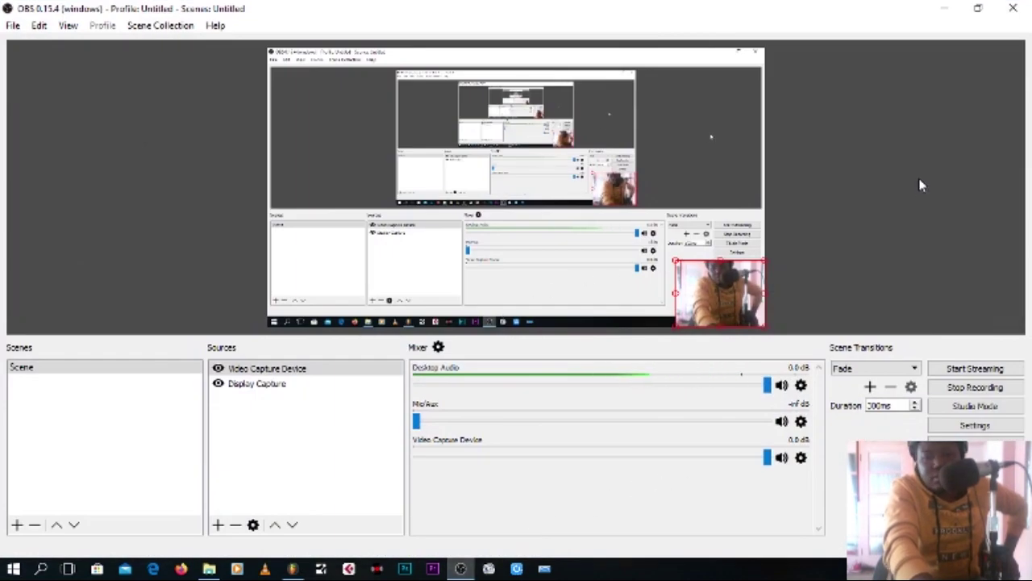
left_click(946, 11)
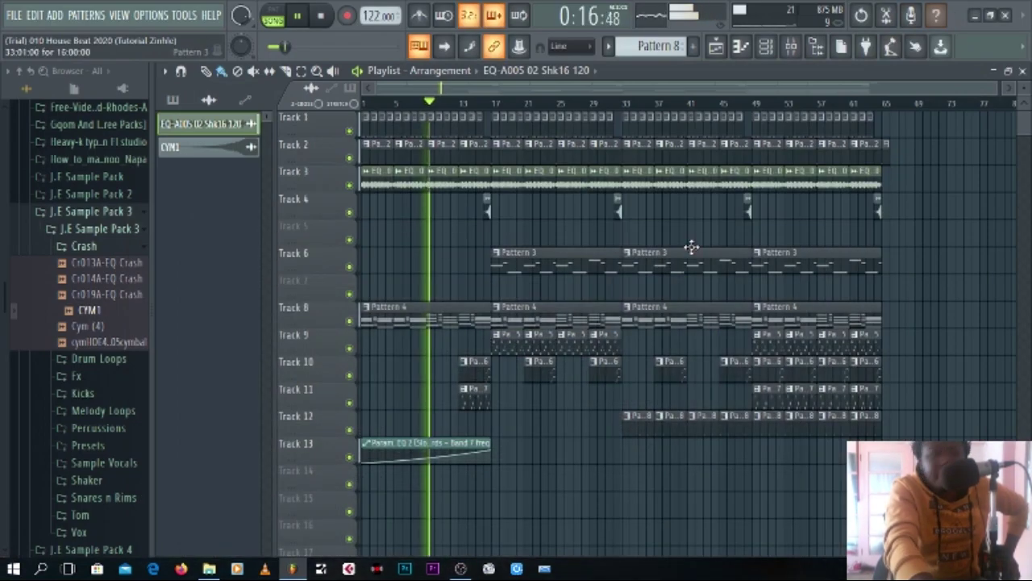